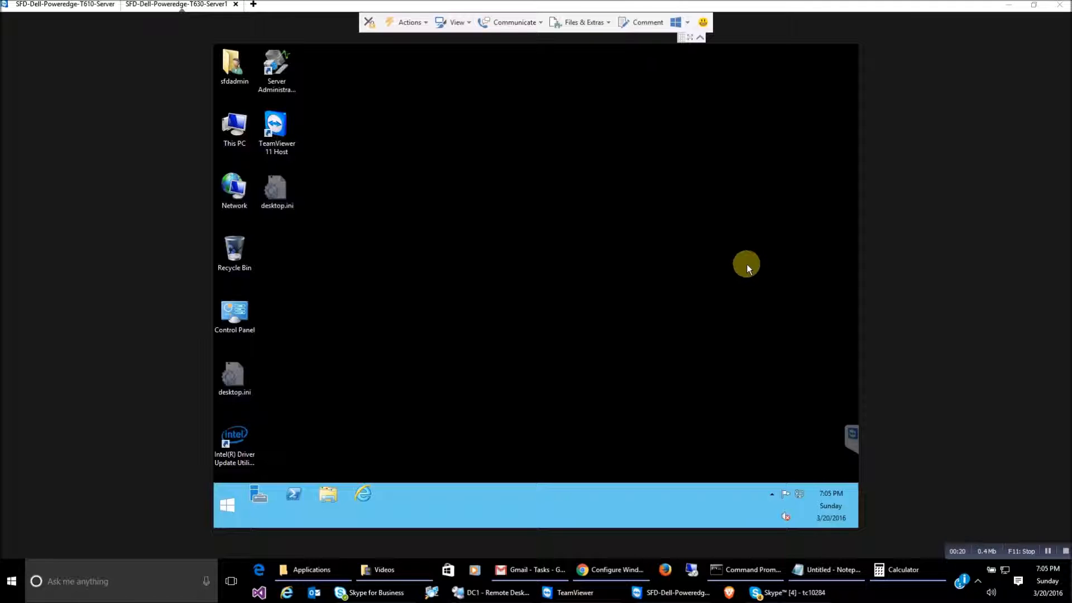
# Check the Ethernet connection's details (static IP 192.168.1.2), then close them and minimize Network and Sharing Center
pyautogui.rightClick(802, 497)
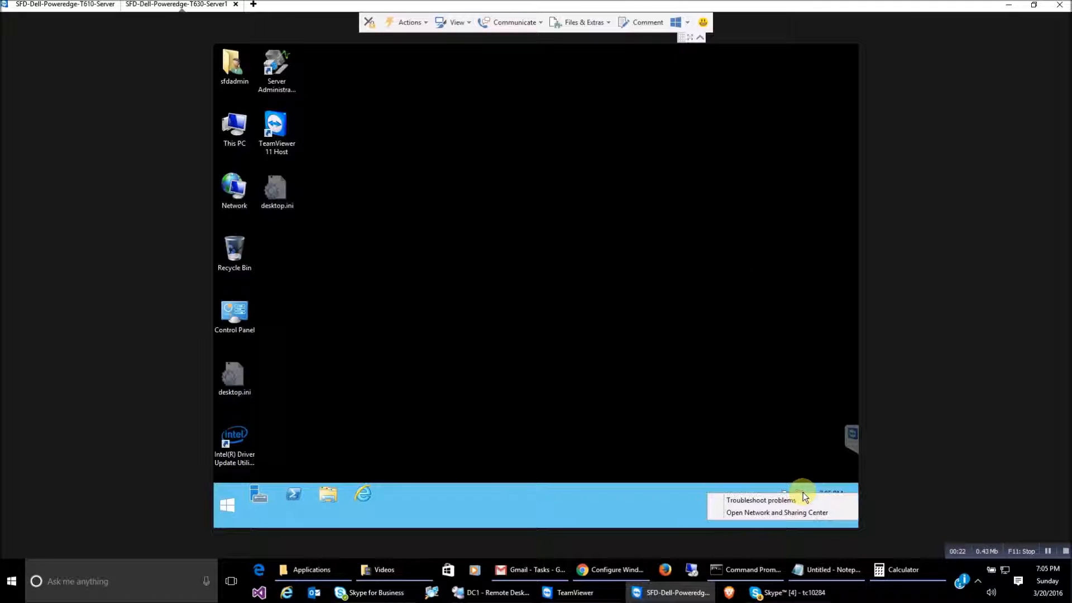
pyautogui.click(806, 510)
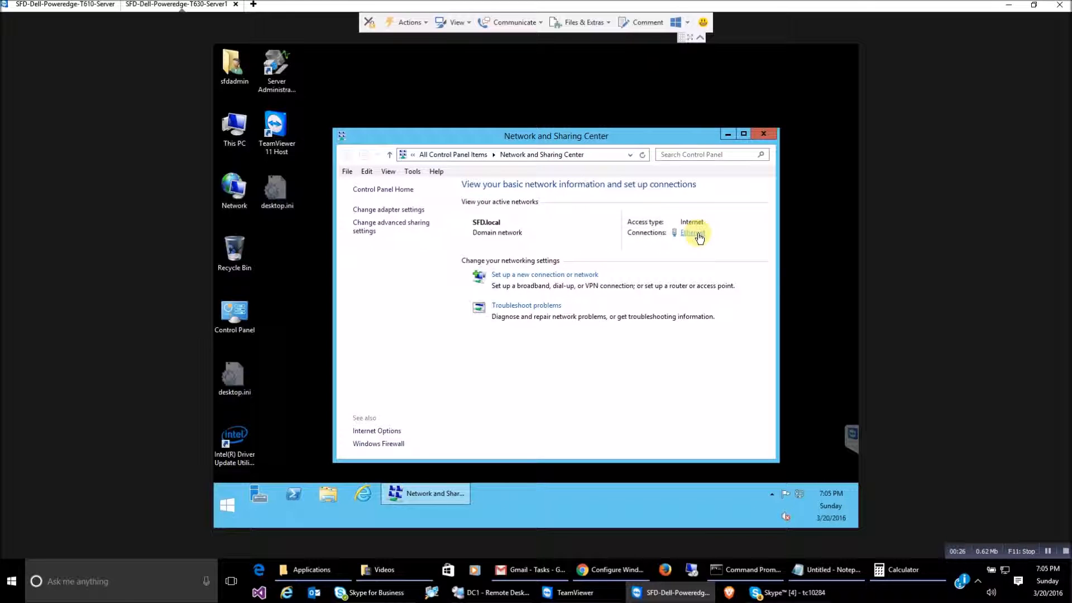
pyautogui.click(693, 233)
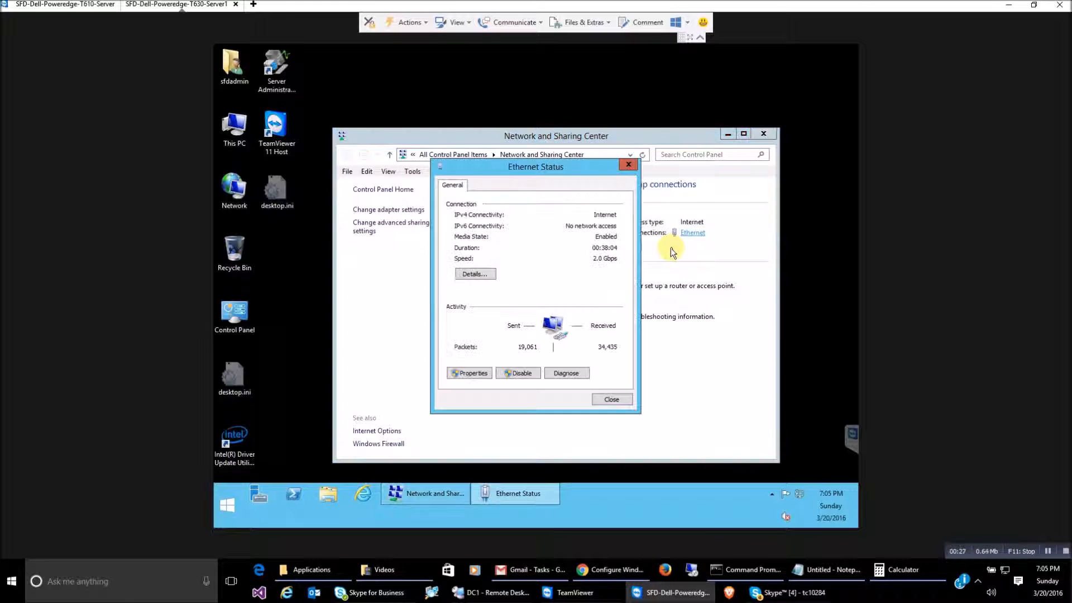
pyautogui.click(472, 274)
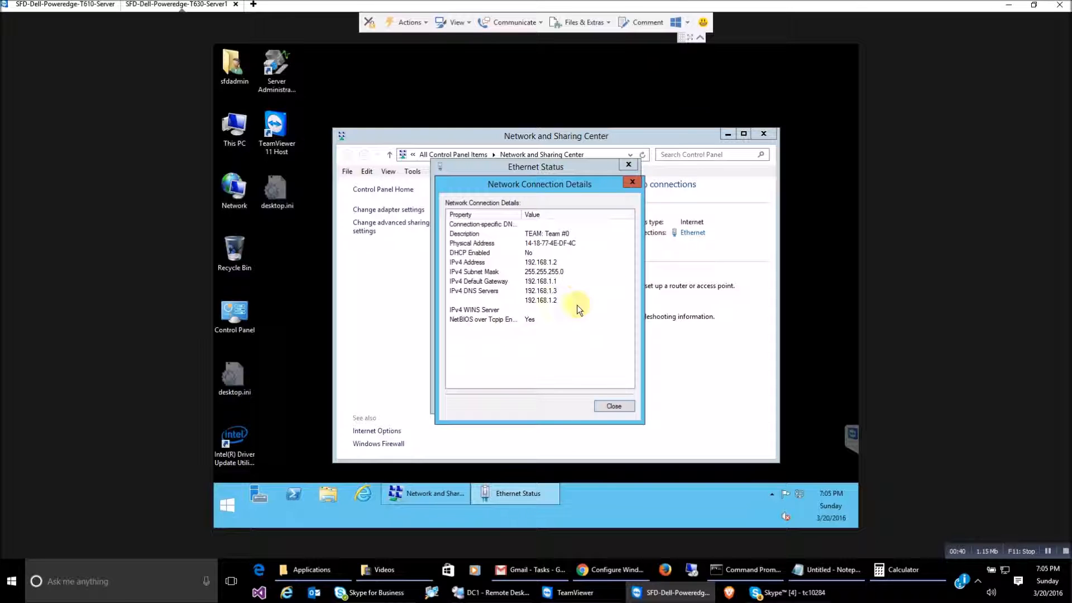
pyautogui.click(613, 408)
pyautogui.click(610, 399)
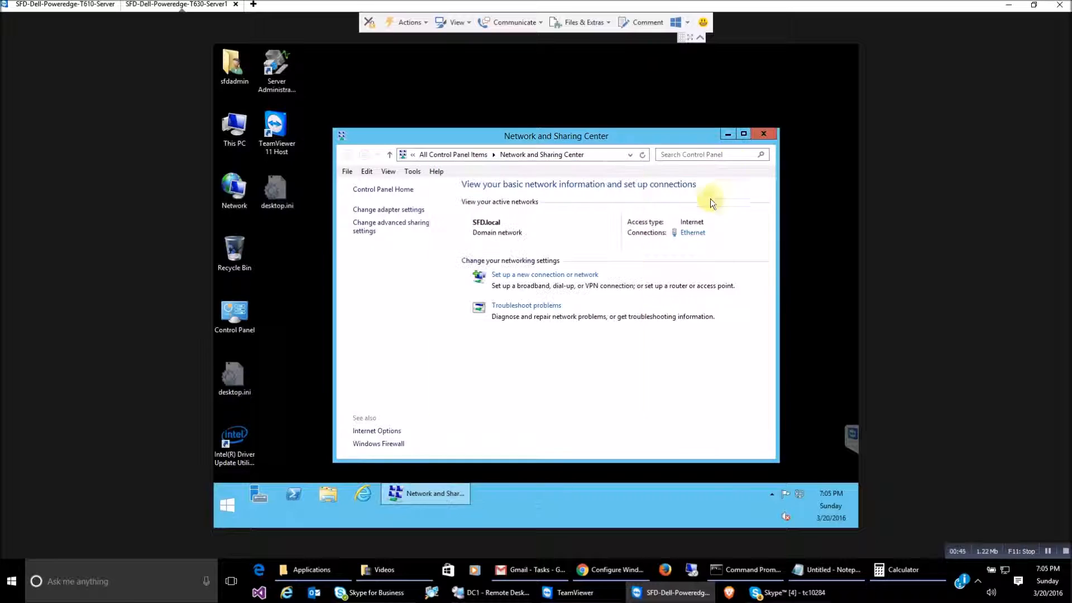
pyautogui.click(728, 134)
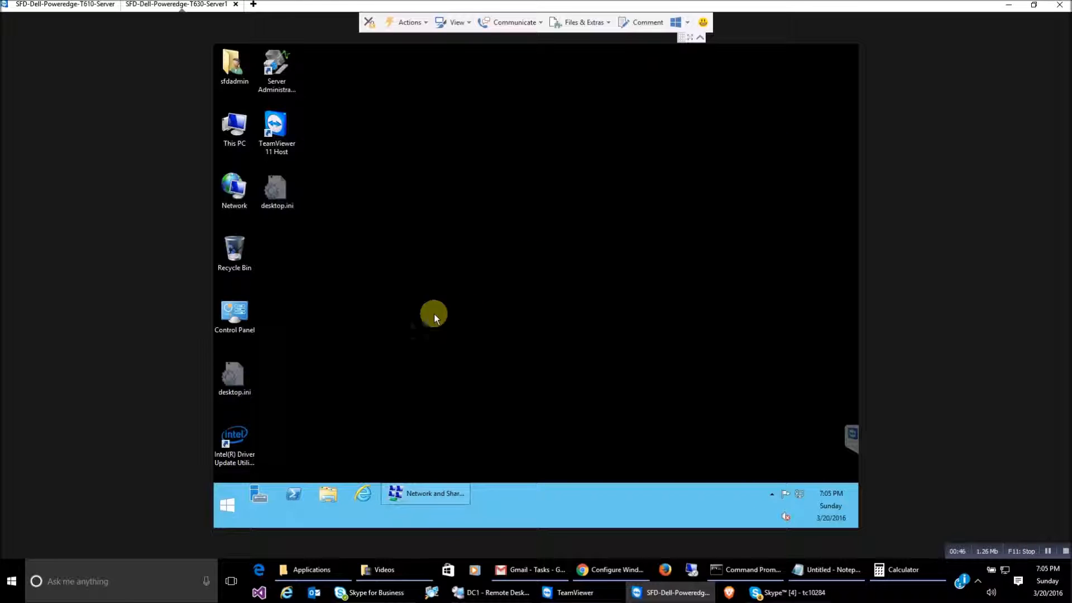
# Open Server Manager maximized and start Add Roles and Features with role-based installation
pyautogui.click(260, 495)
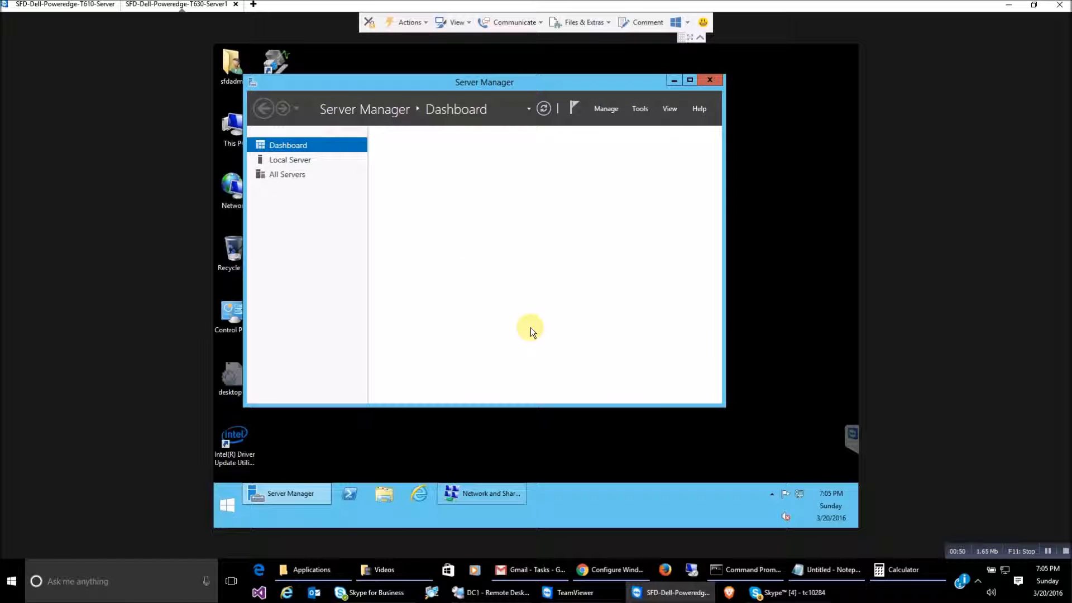
pyautogui.click(690, 80)
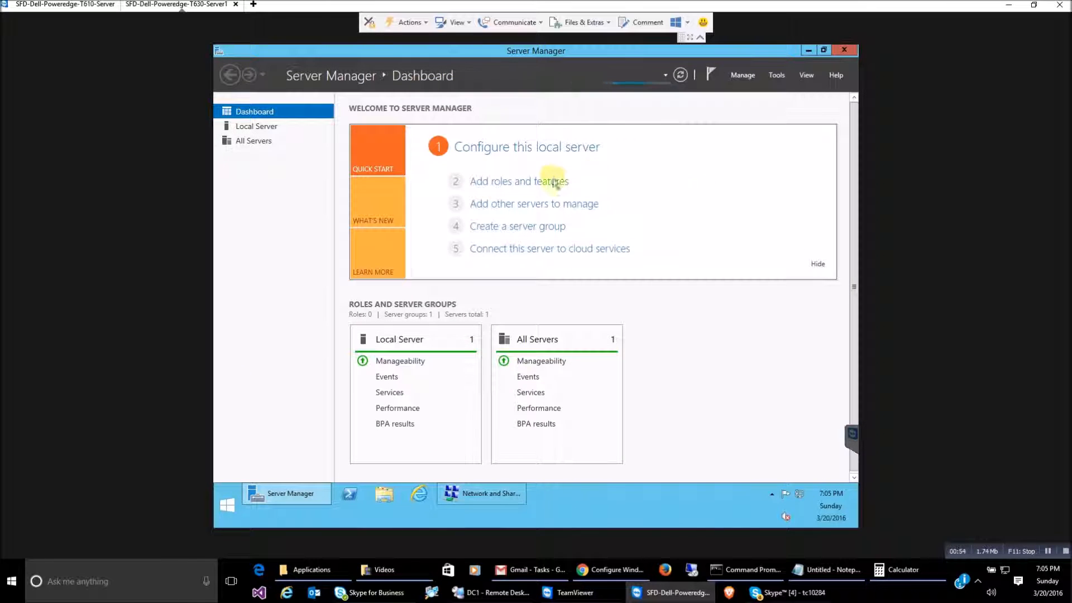
pyautogui.click(523, 181)
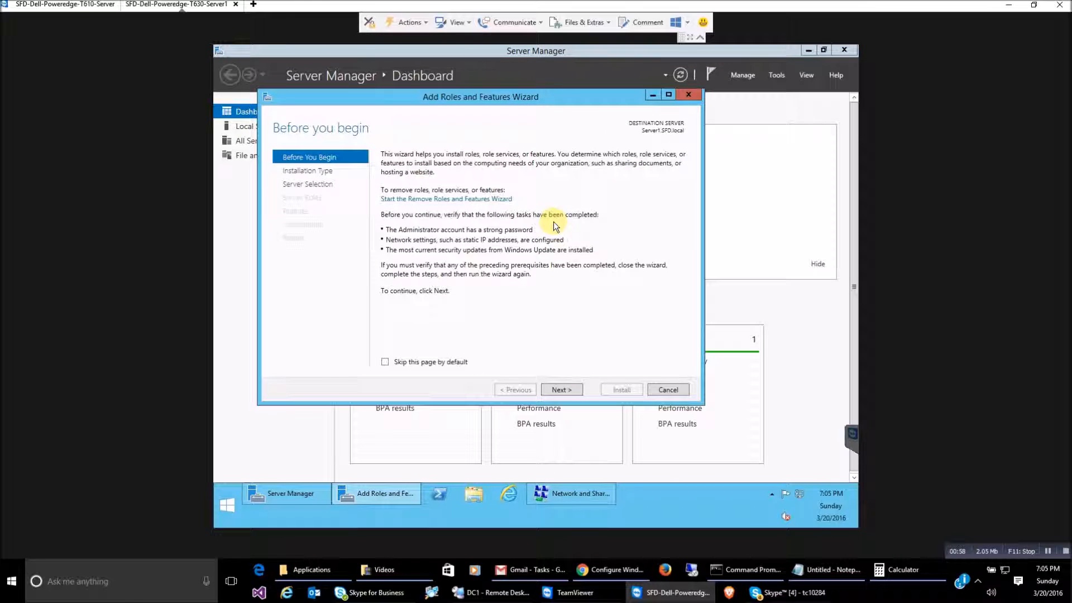
pyautogui.click(561, 390)
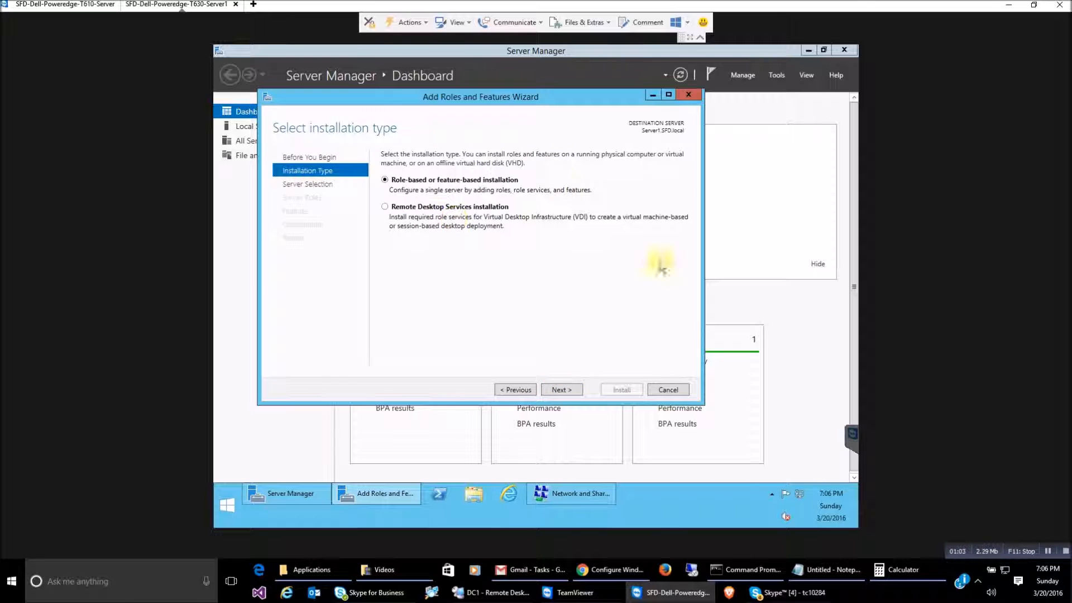
pyautogui.click(569, 391)
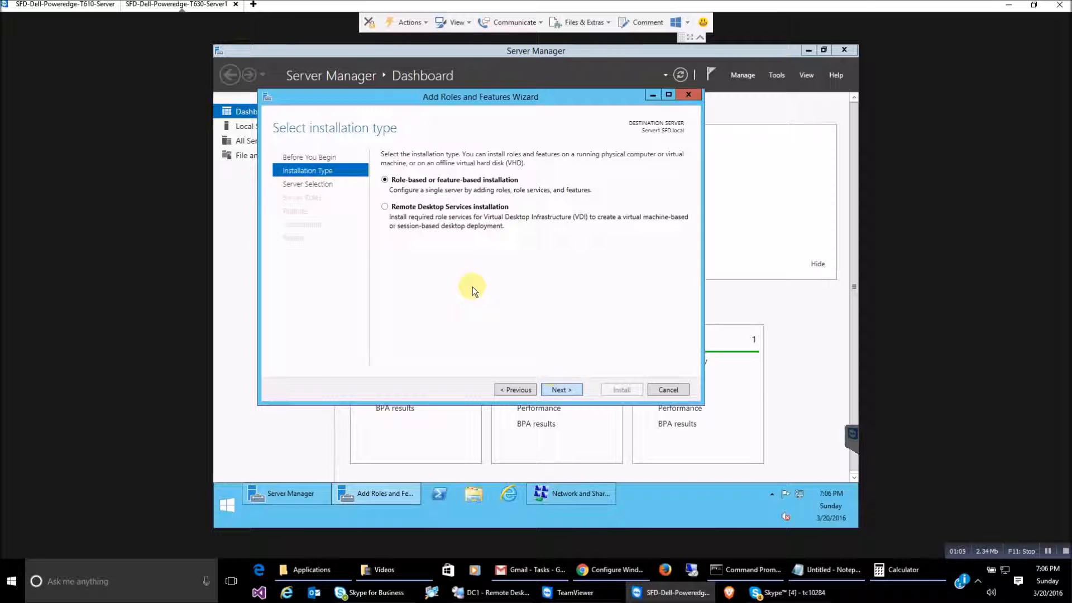
# Keep this server as destination and tick the Hyper-V role, adding its required management tools
pyautogui.click(562, 390)
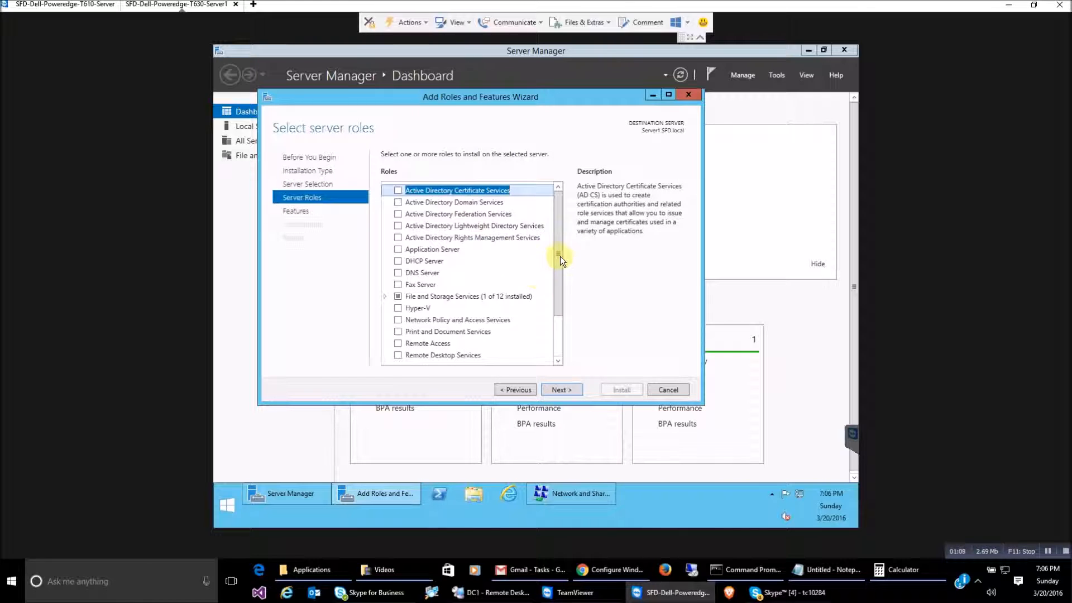
pyautogui.moveTo(558, 254); pyautogui.dragTo(561, 280)
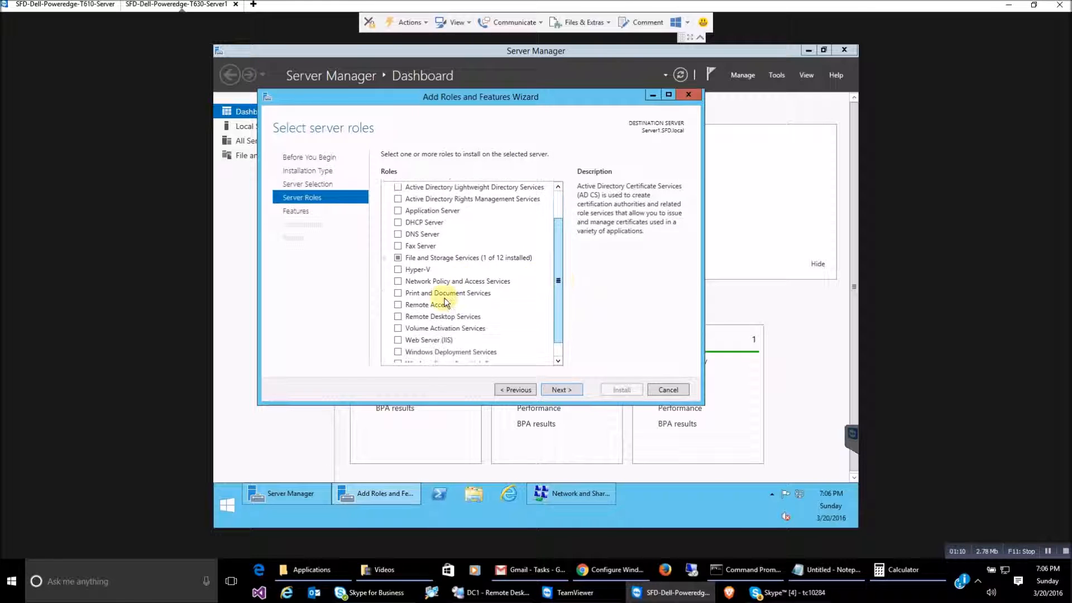
pyautogui.click(399, 270)
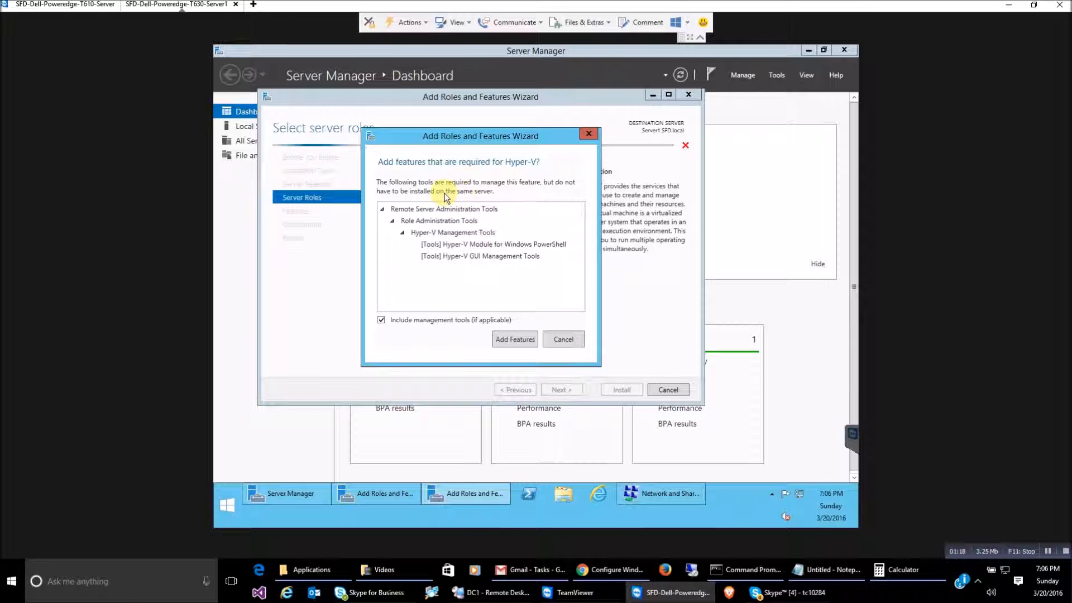
pyautogui.click(514, 339)
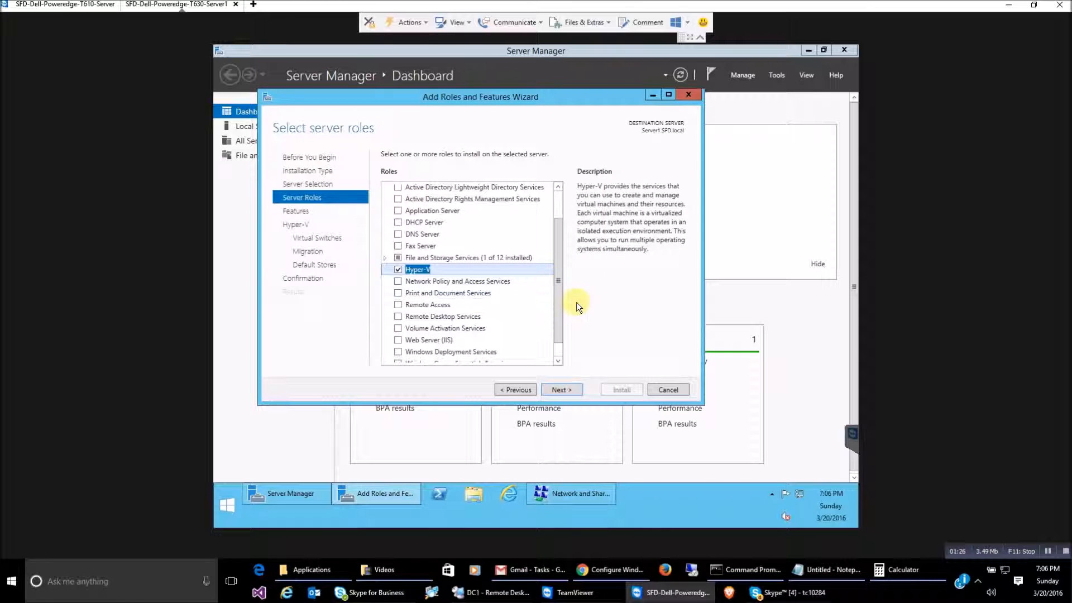
pyautogui.click(561, 391)
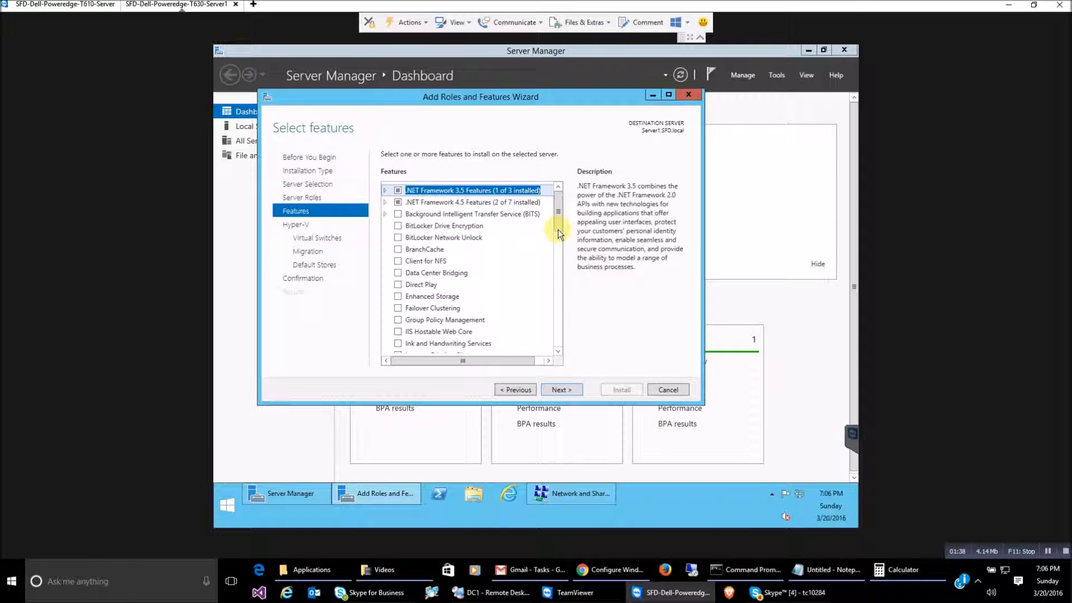
# Skip extra features and the Hyper-V overview to reach Create Virtual Switches
pyautogui.click(558, 389)
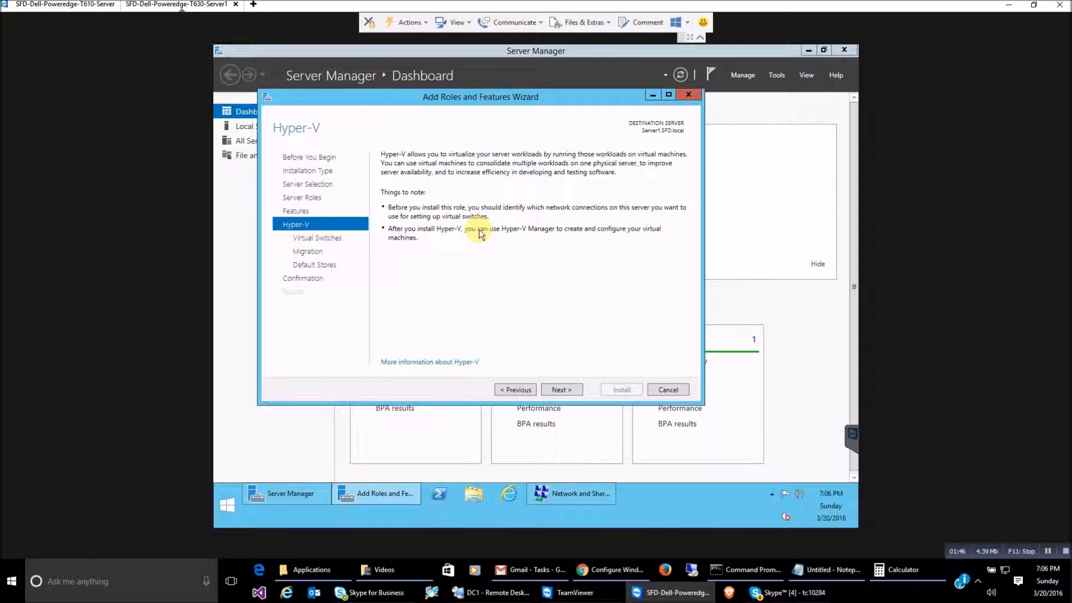
pyautogui.click(568, 390)
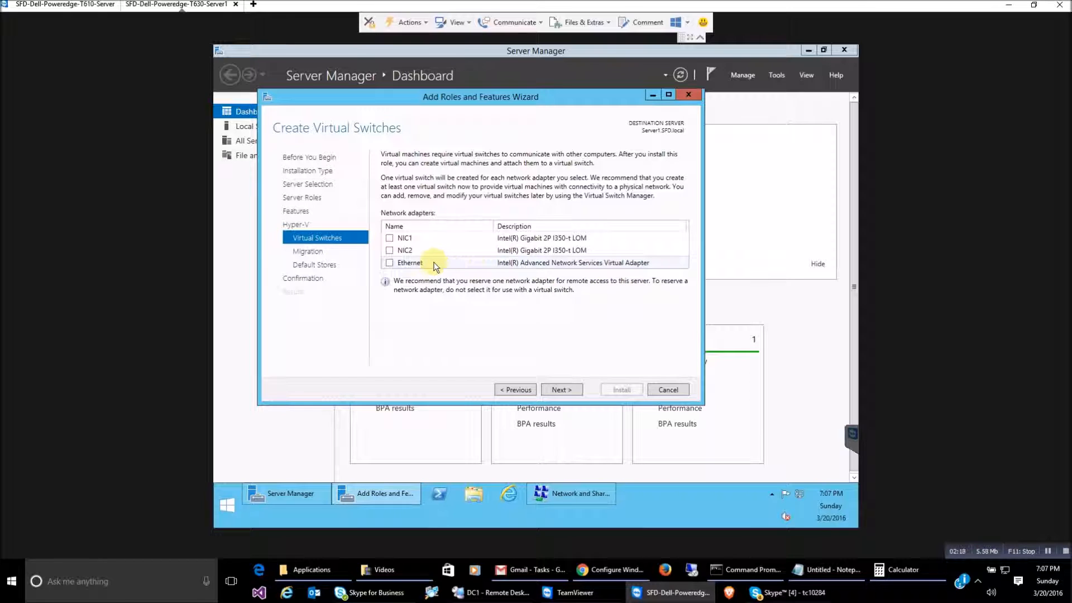
# Choose the Ethernet adapter for the virtual switch and move on to Virtual Machine Migration
pyautogui.click(389, 263)
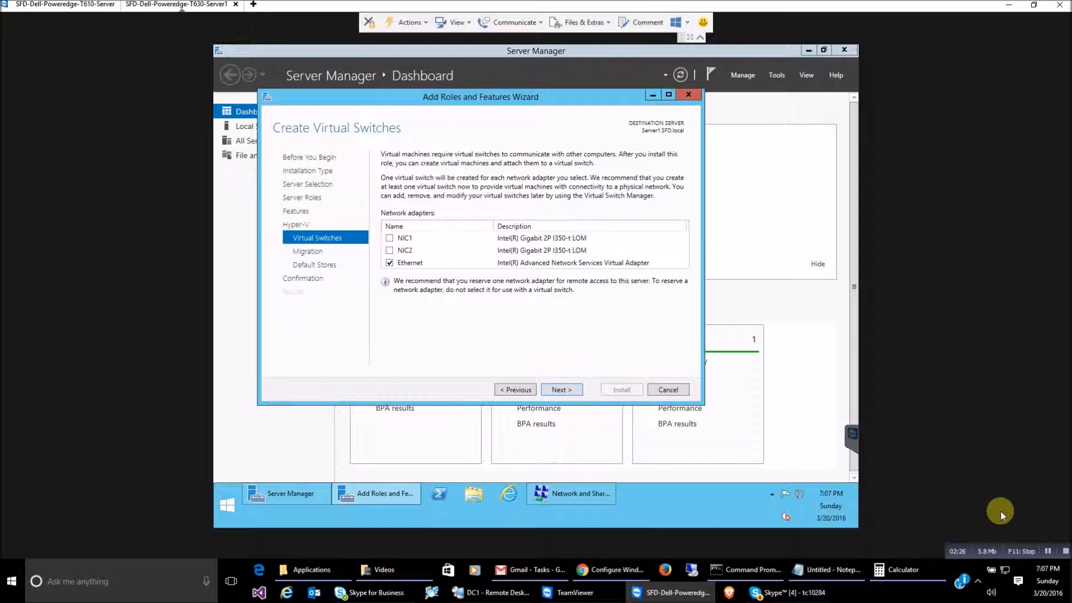
pyautogui.click(571, 390)
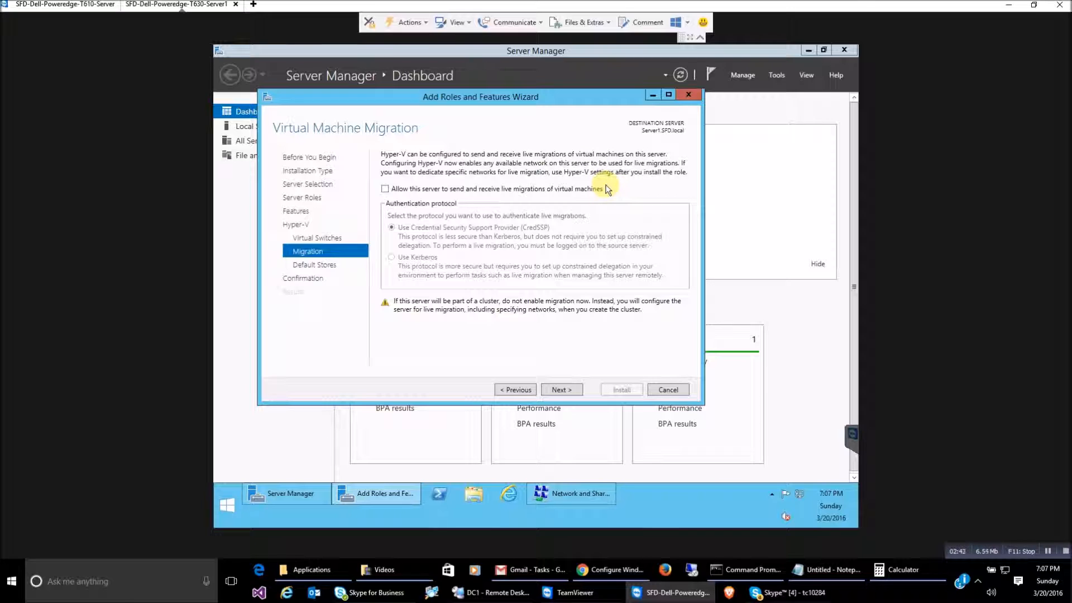
# Leave live migration disabled and accept the default storage locations
pyautogui.click(562, 389)
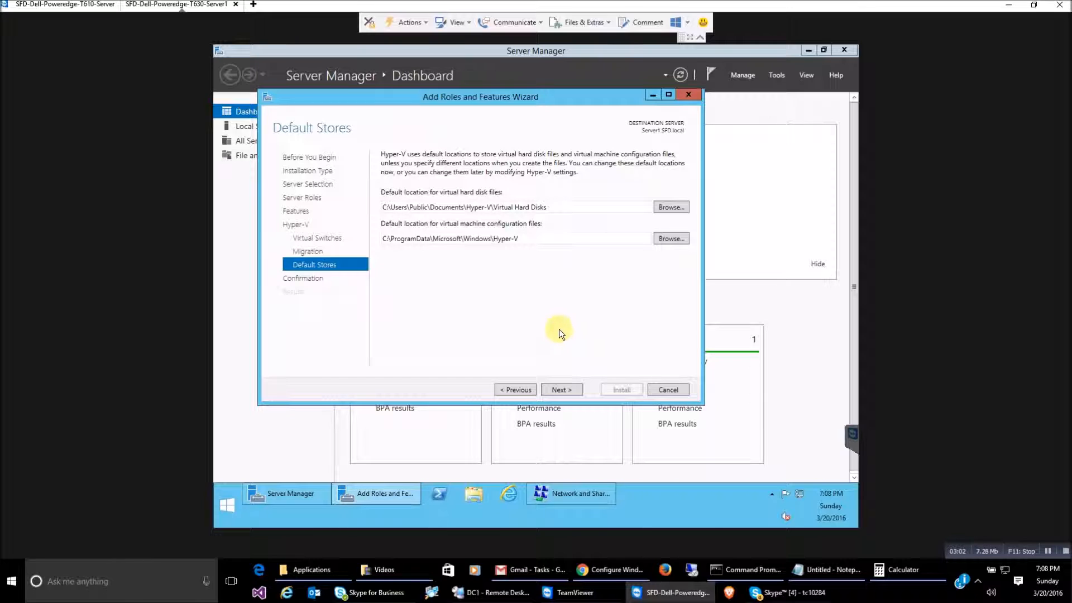
pyautogui.click(558, 390)
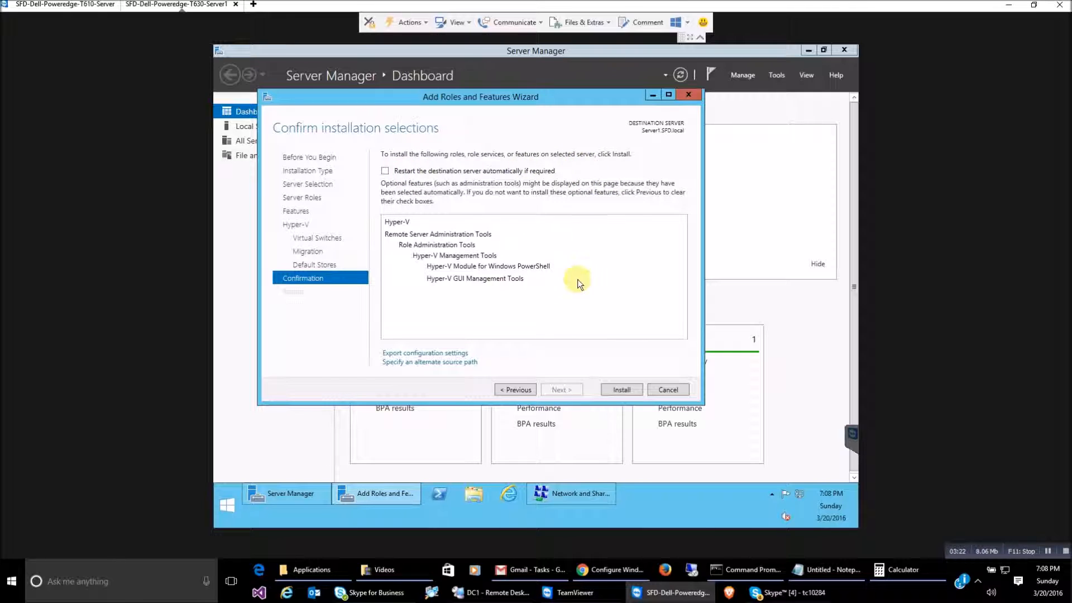
# Install Hyper-V and its management tools from the confirmation page
pyautogui.click(608, 389)
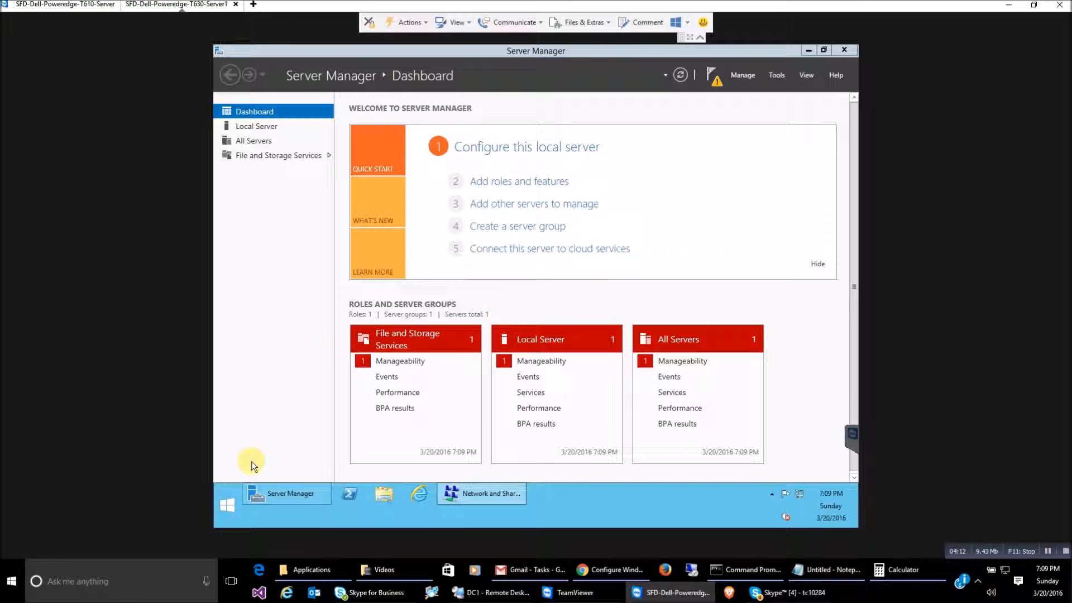
# Restart the server from the Start context menu with reason Other (Unplanned)
pyautogui.rightClick(228, 507)
pyautogui.moveTo(316, 487)
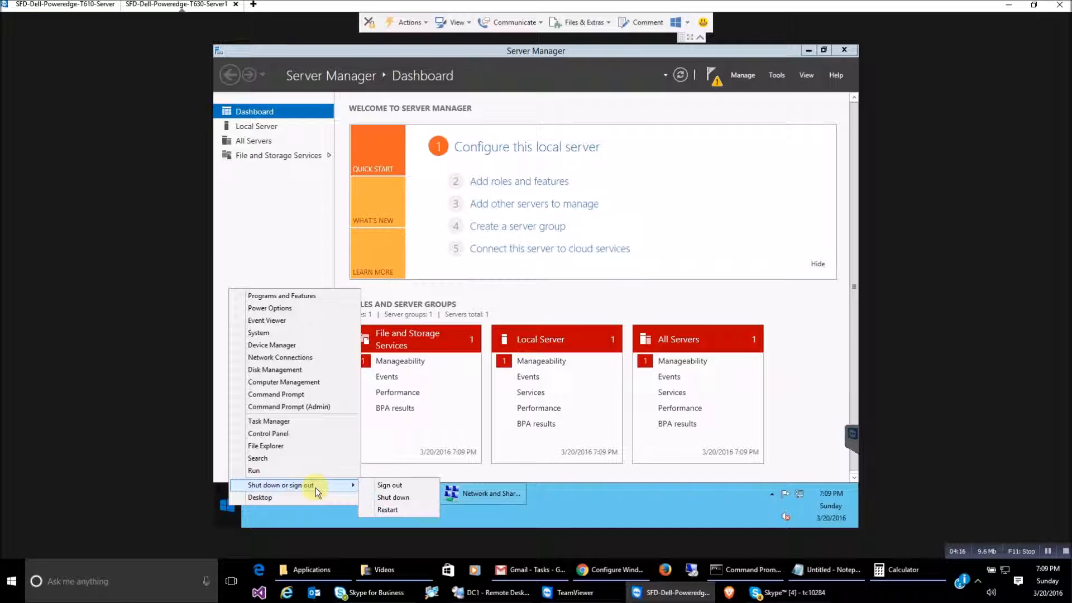
pyautogui.click(407, 511)
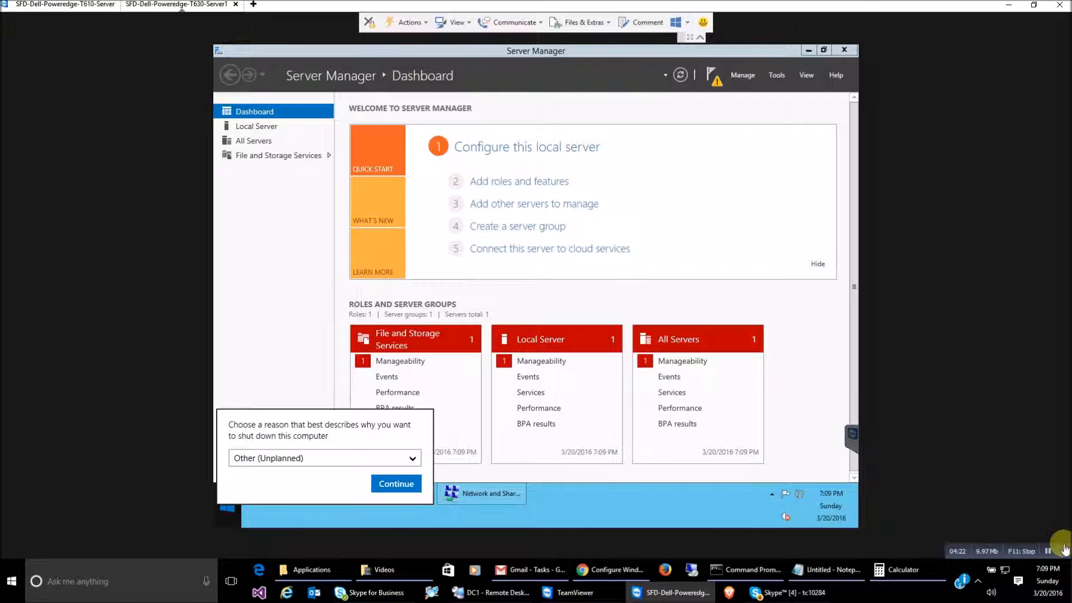
pyautogui.click(396, 484)
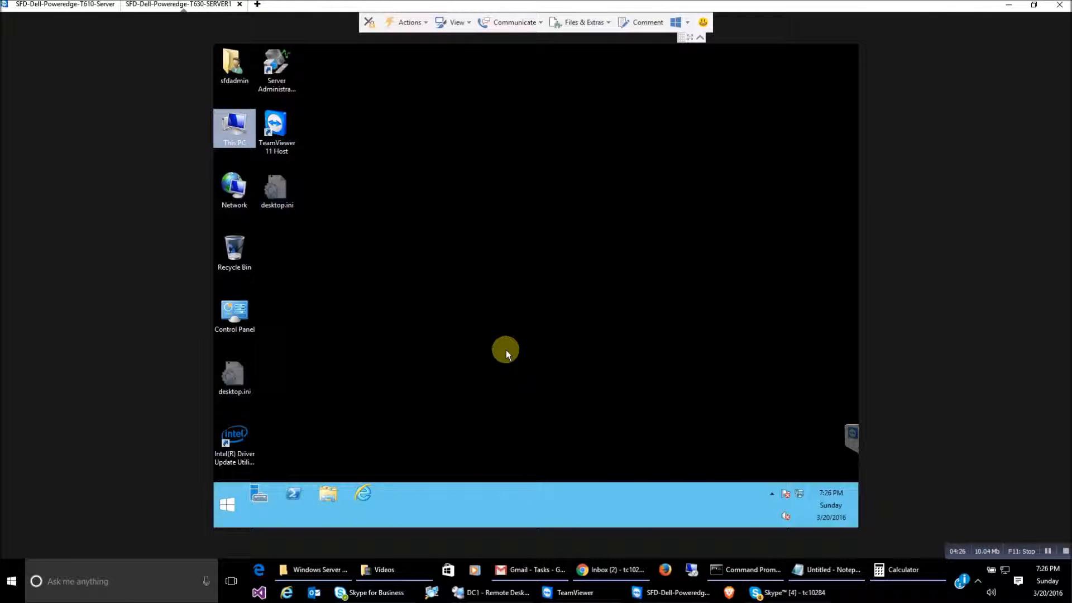
pyautogui.click(506, 349)
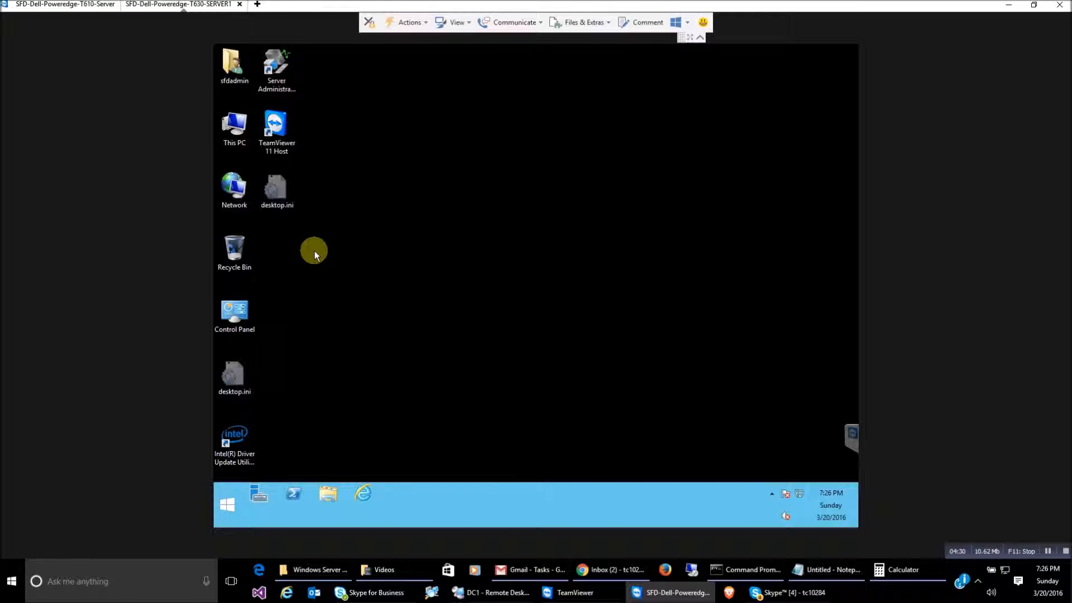
# Launch Hyper-V Manager from Server Manager's Tools menu and show the New options for SERVER1
pyautogui.click(258, 494)
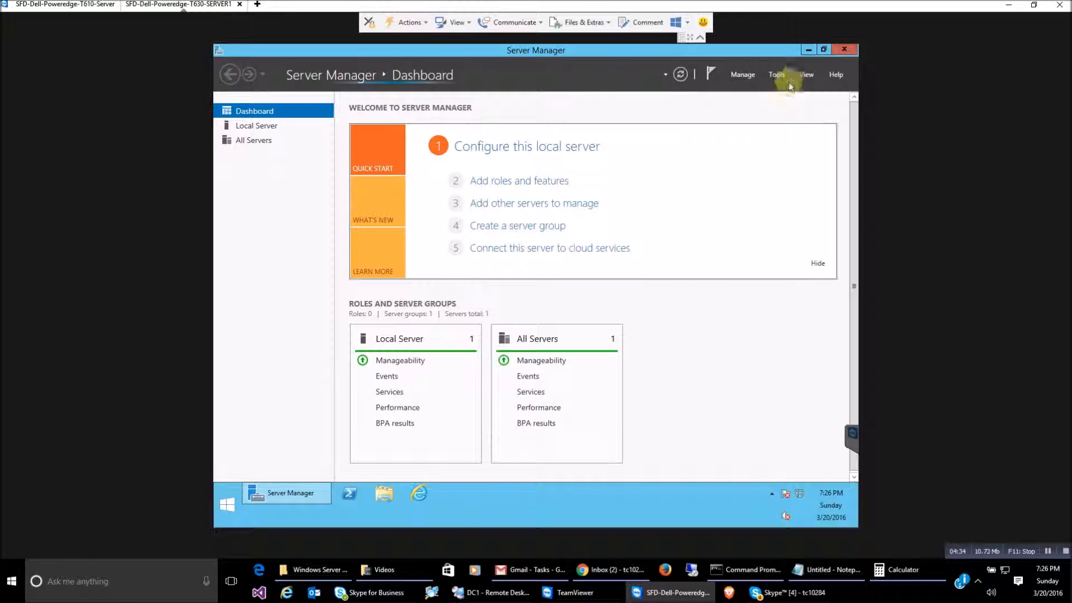
pyautogui.click(776, 75)
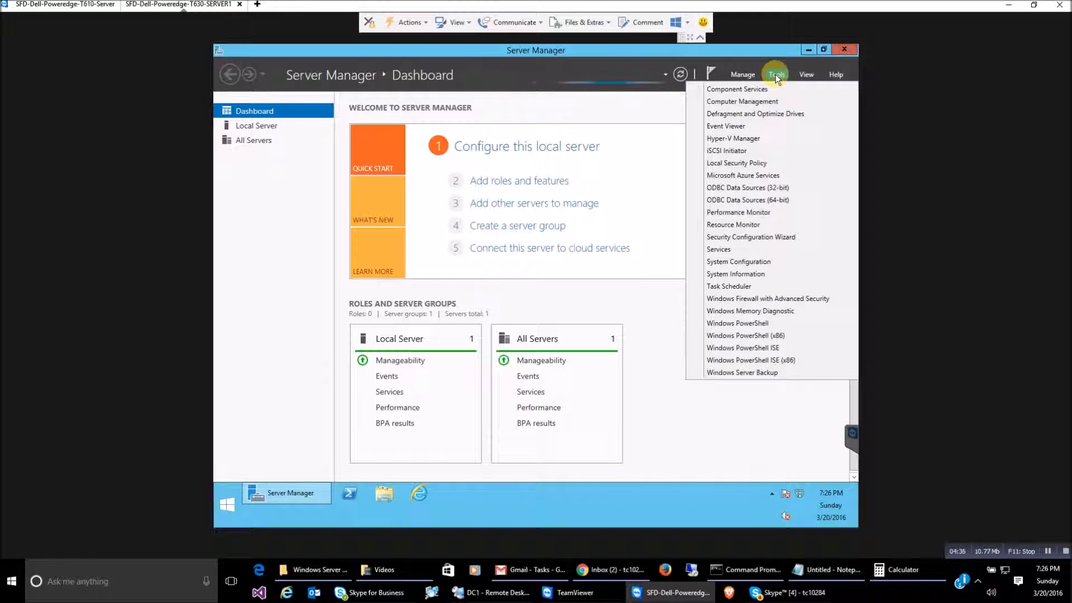
pyautogui.click(731, 138)
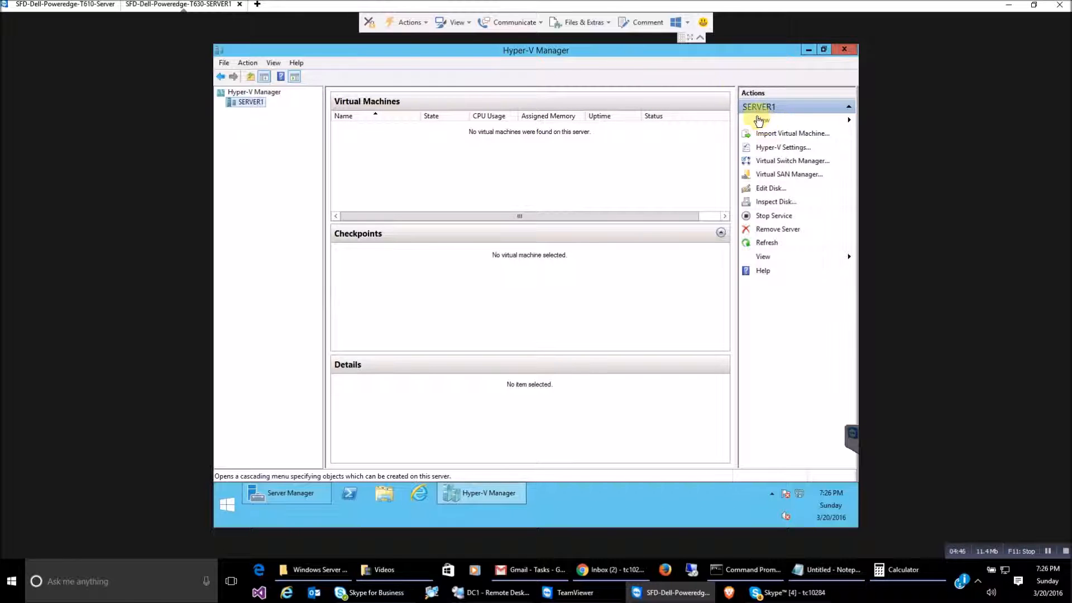
pyautogui.click(763, 123)
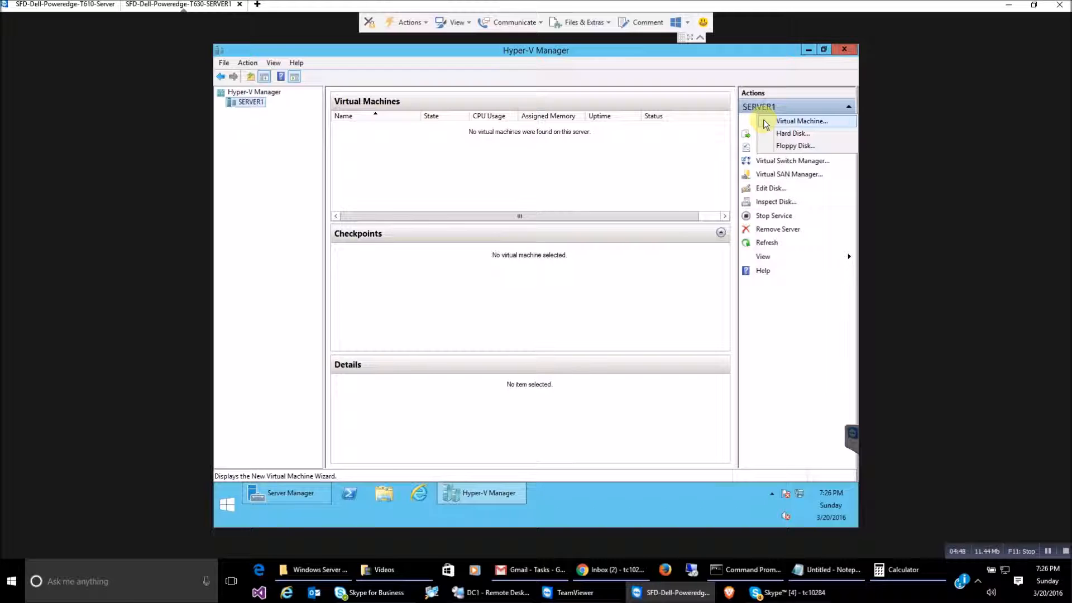
# Start the New Virtual Machine wizard and name the machine DC1
pyautogui.click(828, 124)
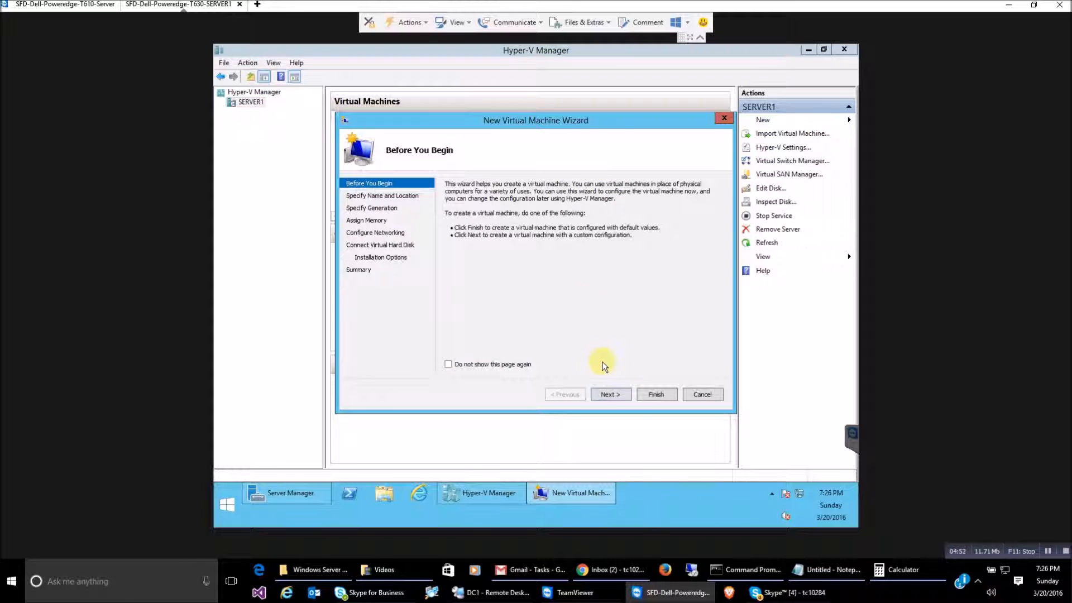
pyautogui.click(608, 394)
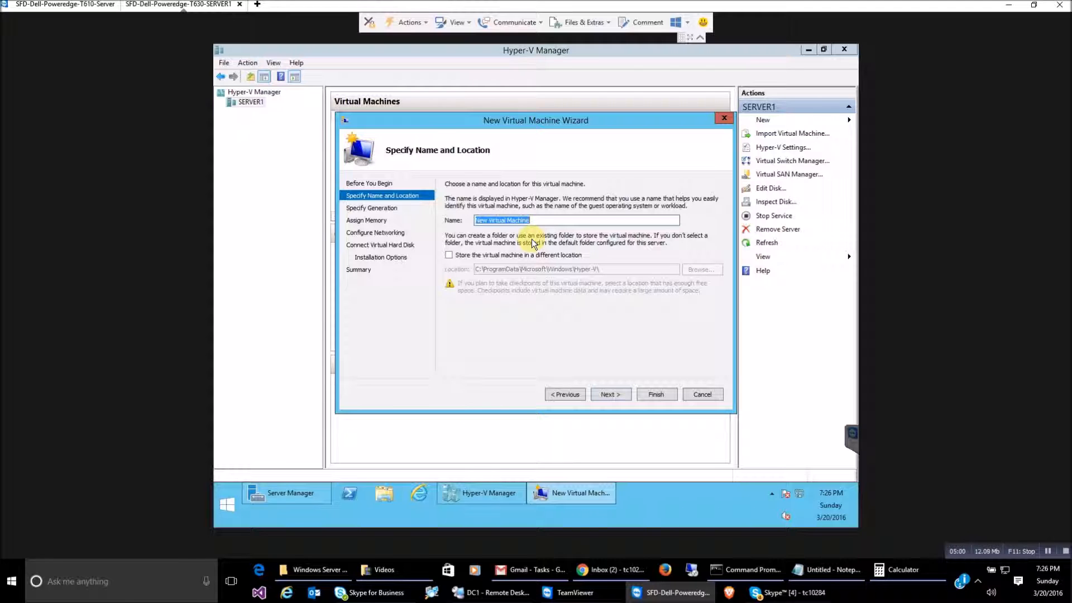
pyautogui.write('DC1')
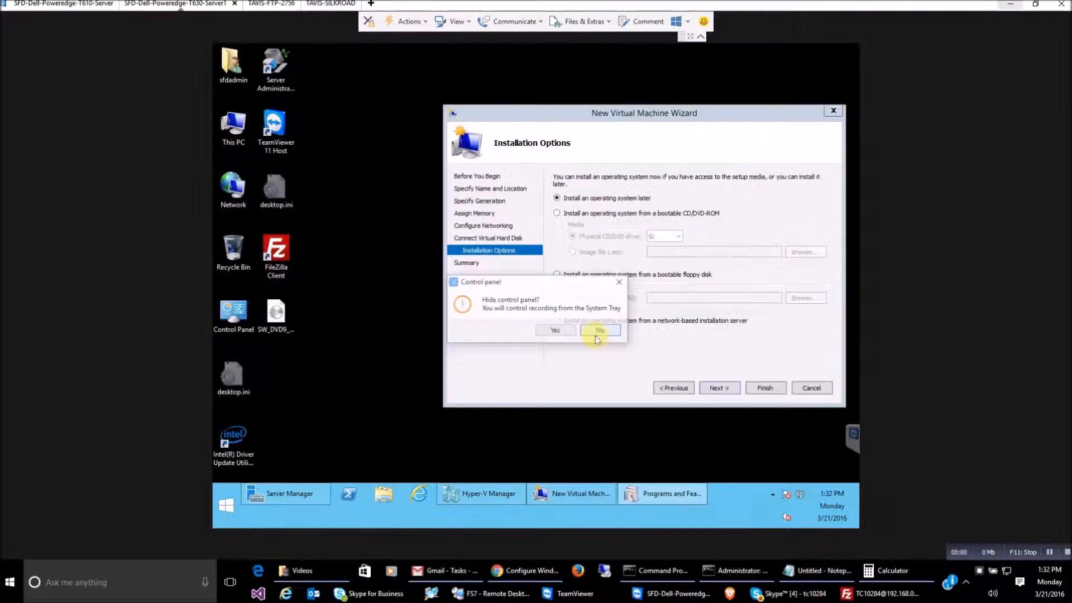
pyautogui.click(592, 333)
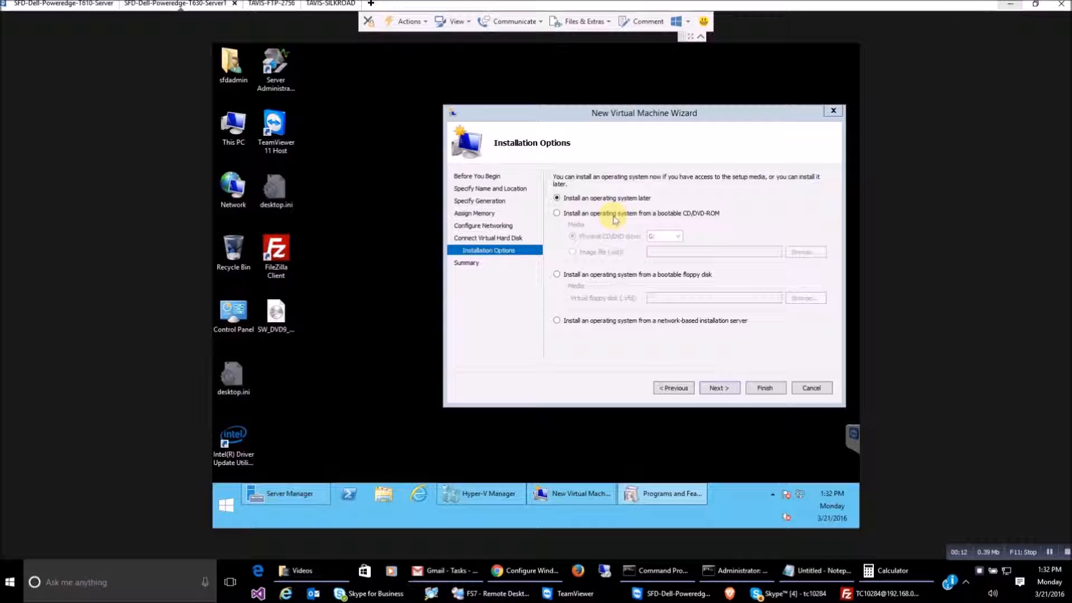
# Set DC1 to install from the Windows Server ISO on the Desktop and finish creating it
pyautogui.click(613, 215)
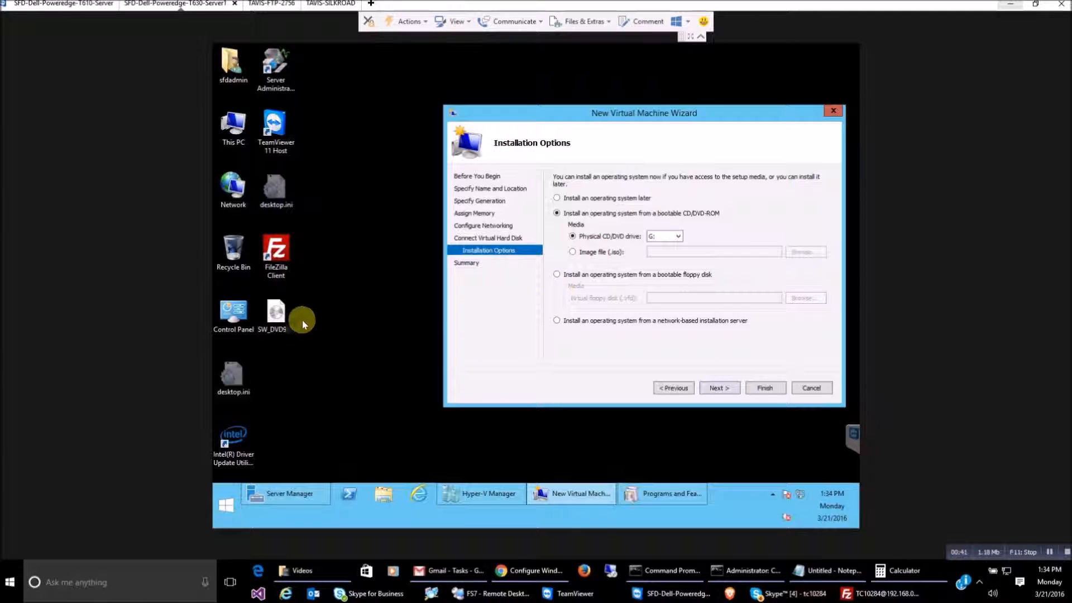
pyautogui.click(276, 311)
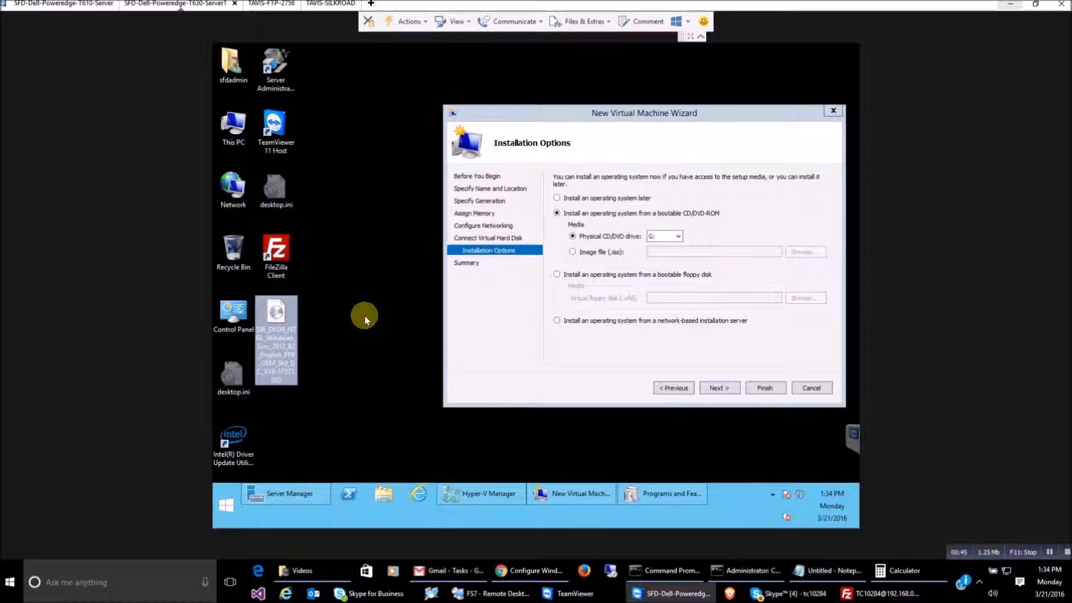
pyautogui.click(575, 253)
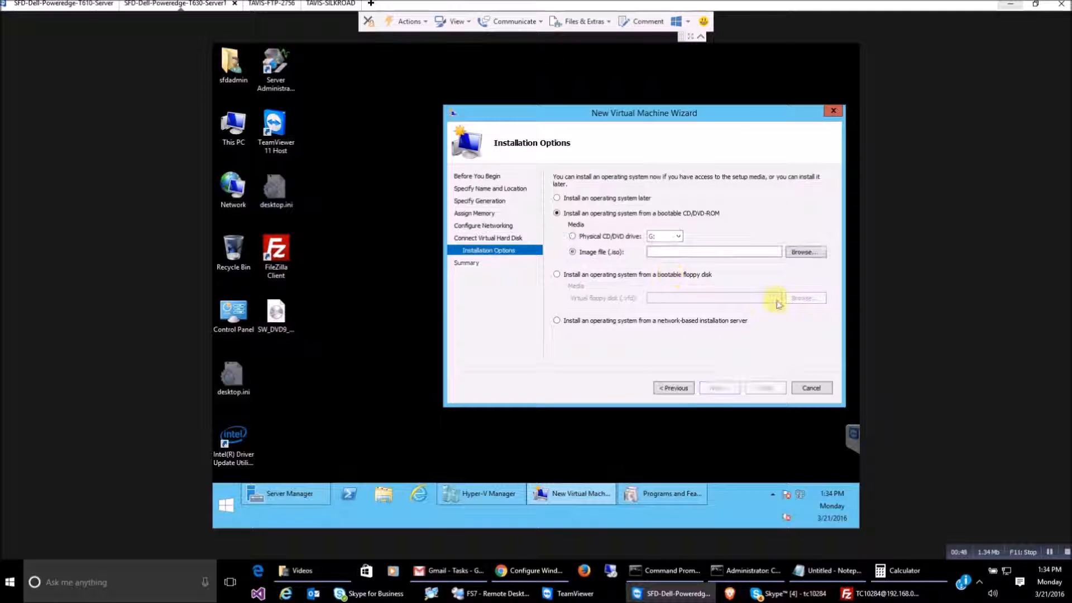
pyautogui.click(802, 254)
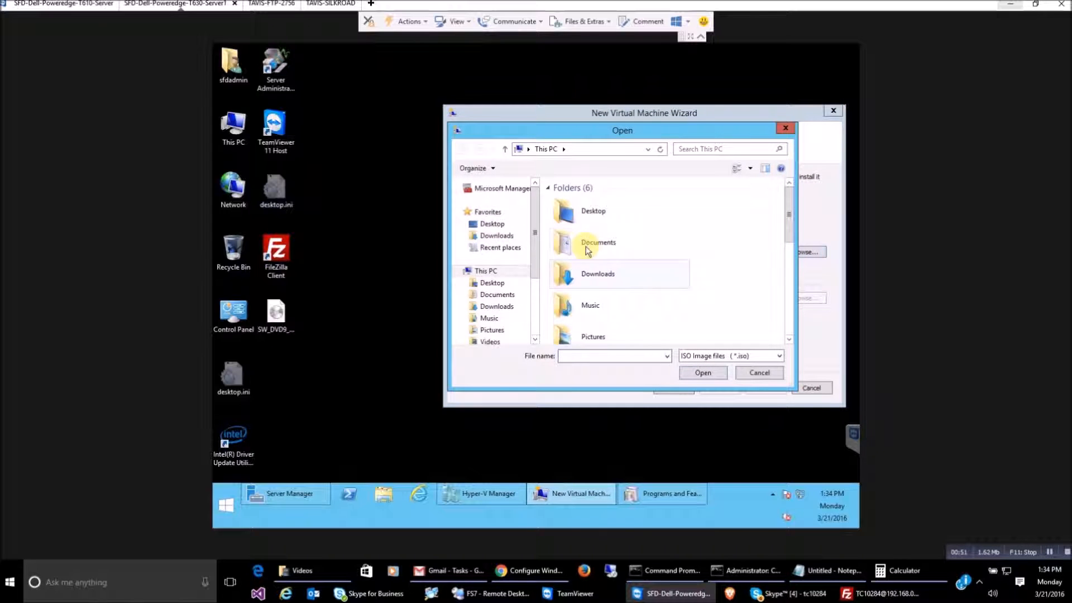
pyautogui.doubleClick(588, 218)
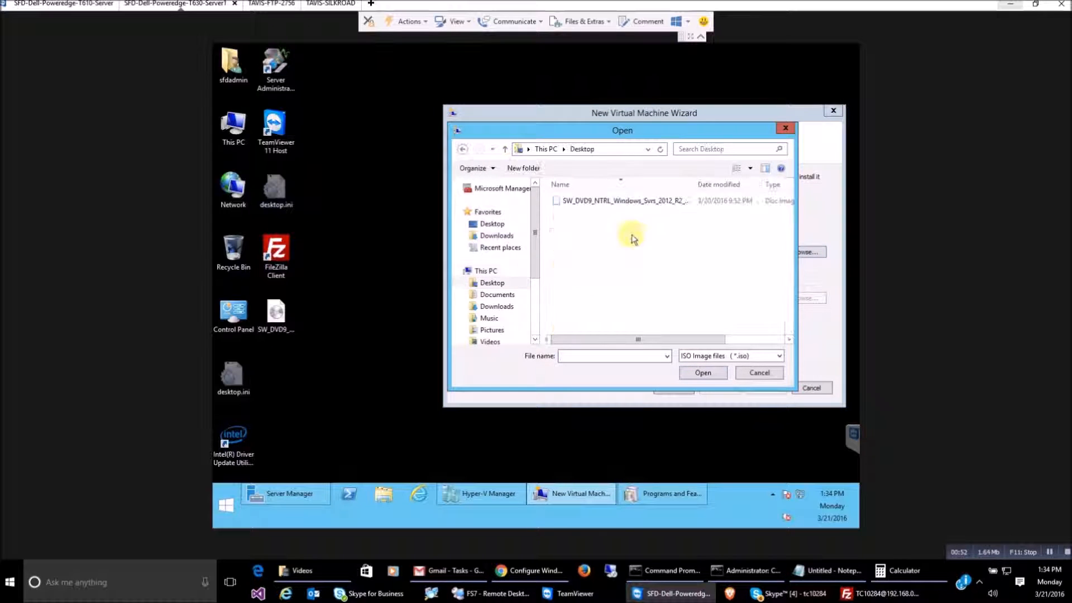
pyautogui.click(608, 203)
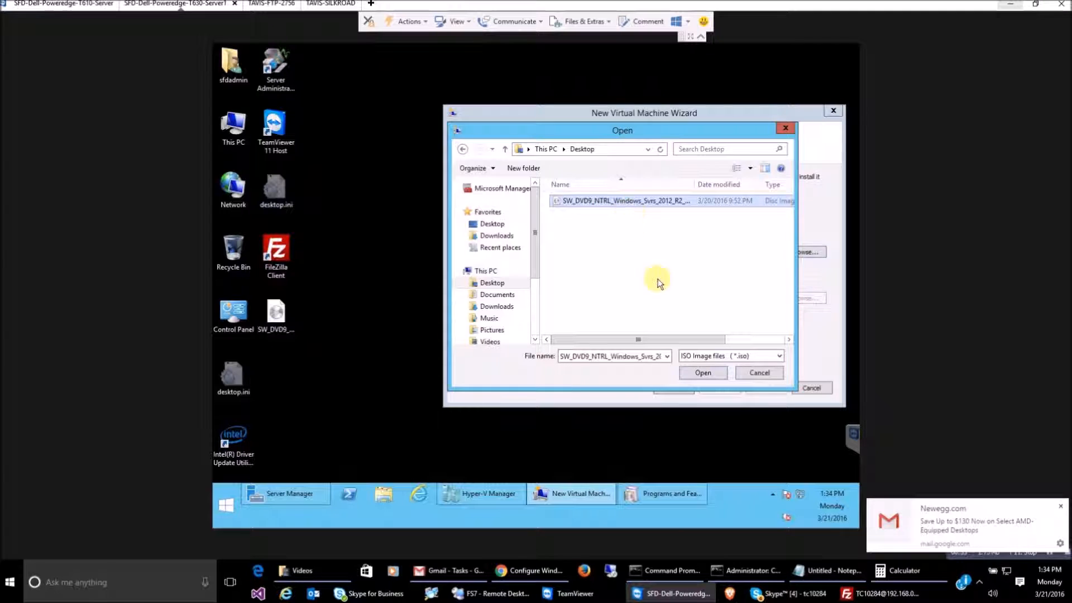
pyautogui.click(695, 372)
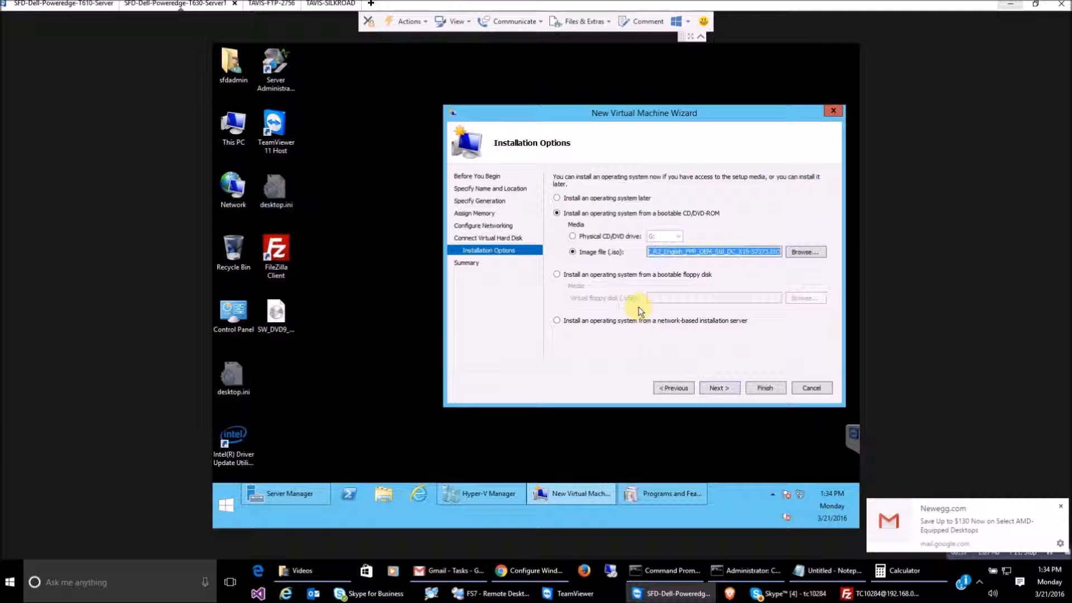
pyautogui.click(725, 387)
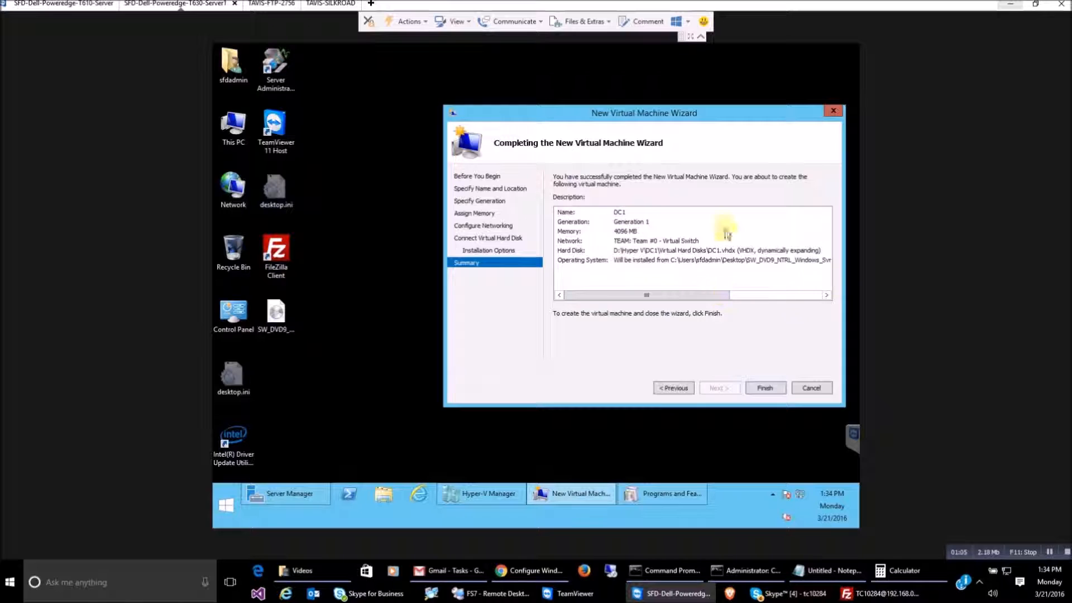
pyautogui.click(766, 388)
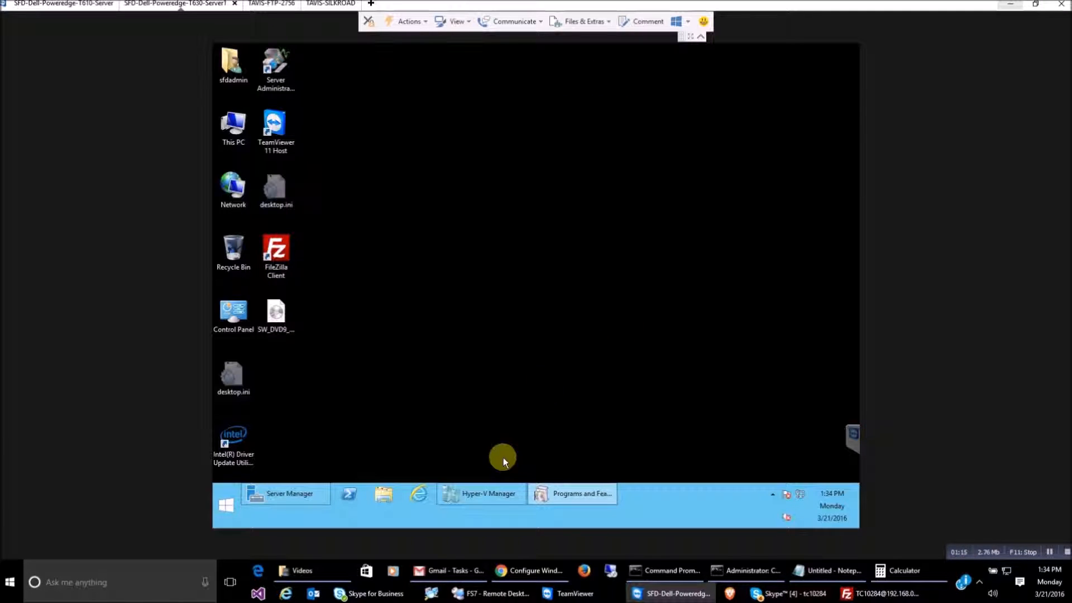
# Return to Hyper-V Manager and connect to the powered-off DC1 virtual machine's console
pyautogui.click(488, 493)
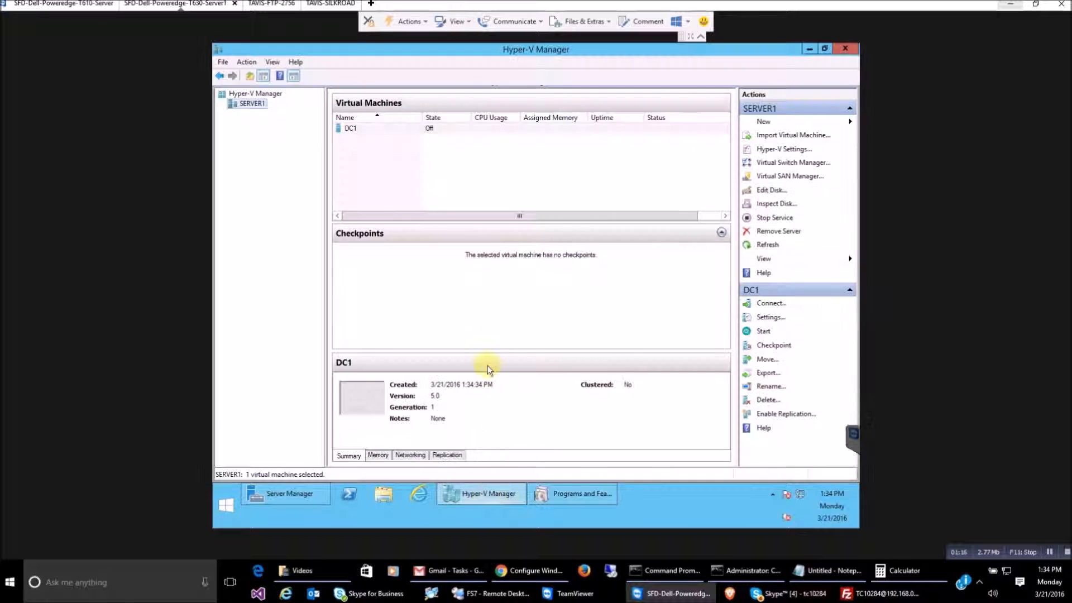
pyautogui.rightClick(377, 131)
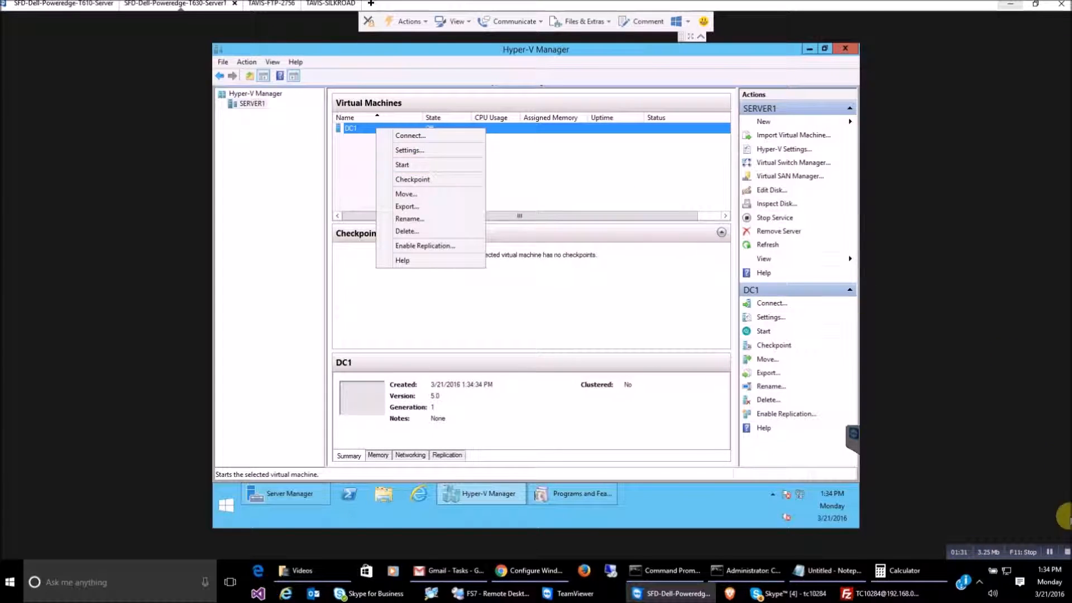
pyautogui.click(1055, 554)
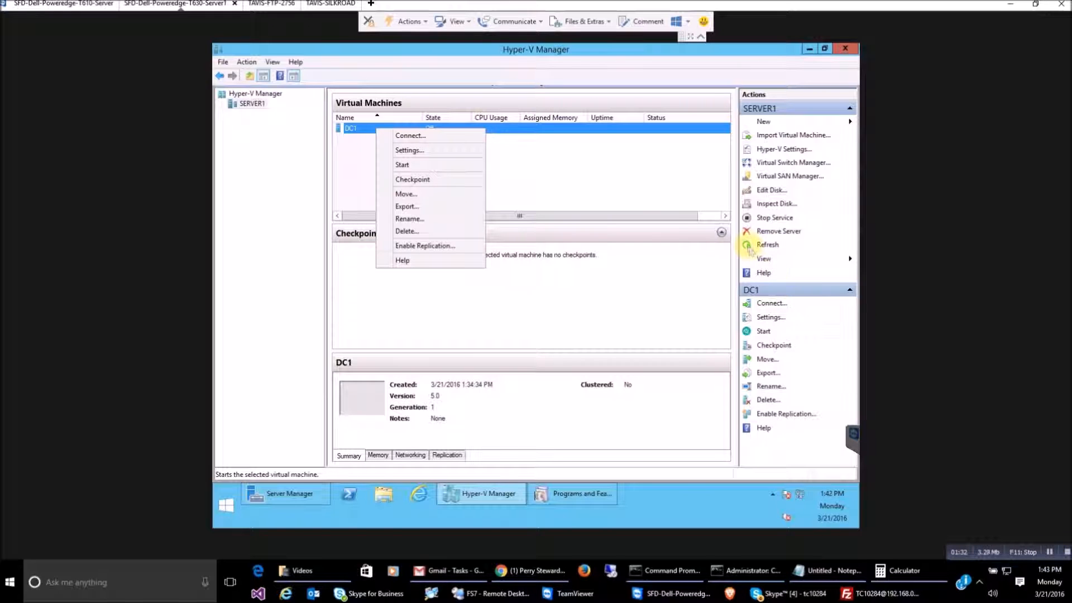
pyautogui.click(411, 135)
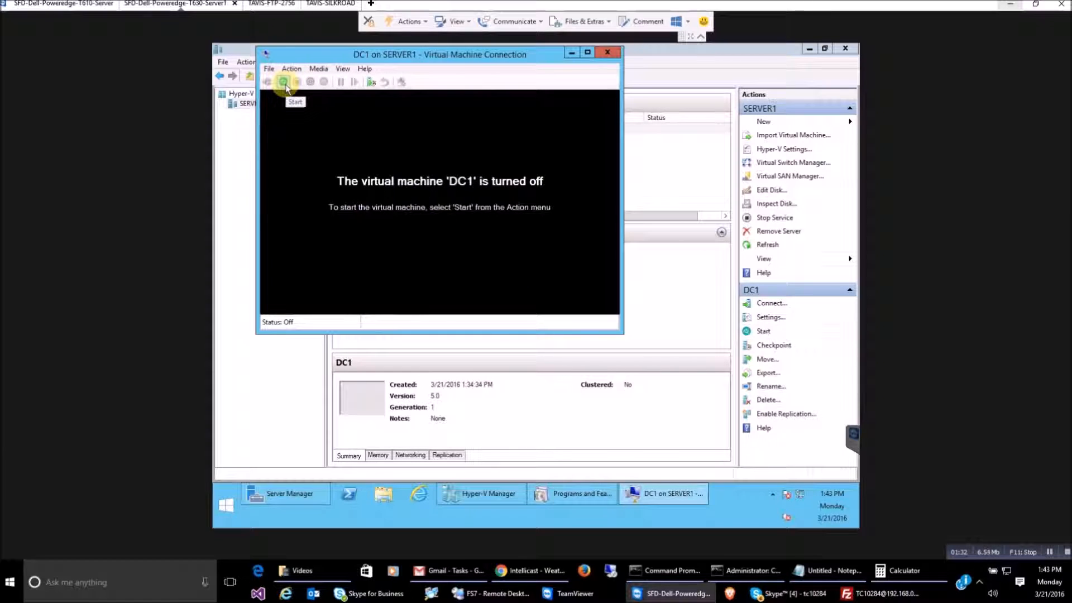
# Start DC1 from the VM Connection toolbar and maximize its console window
pyautogui.click(284, 82)
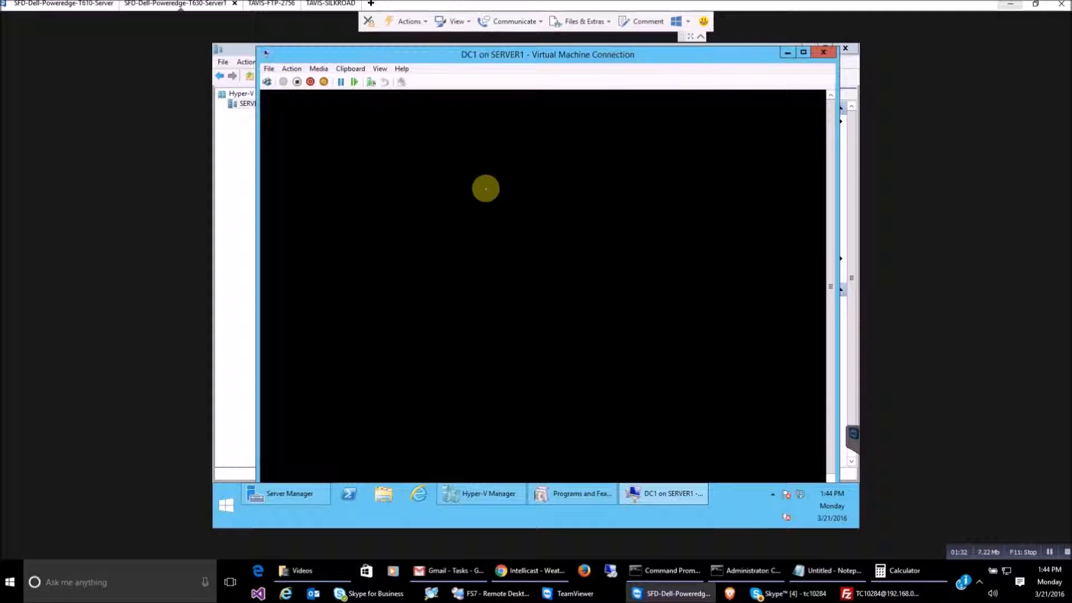
pyautogui.click(804, 51)
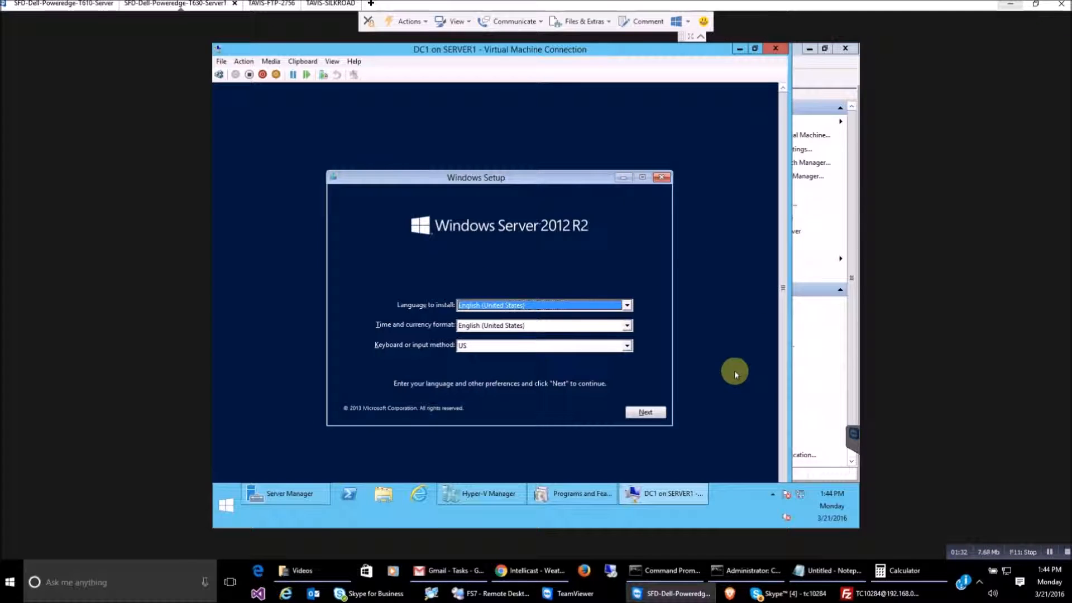
# Accept the default language settings and choose Install now in Windows Server 2012 R2 Setup
pyautogui.click(641, 412)
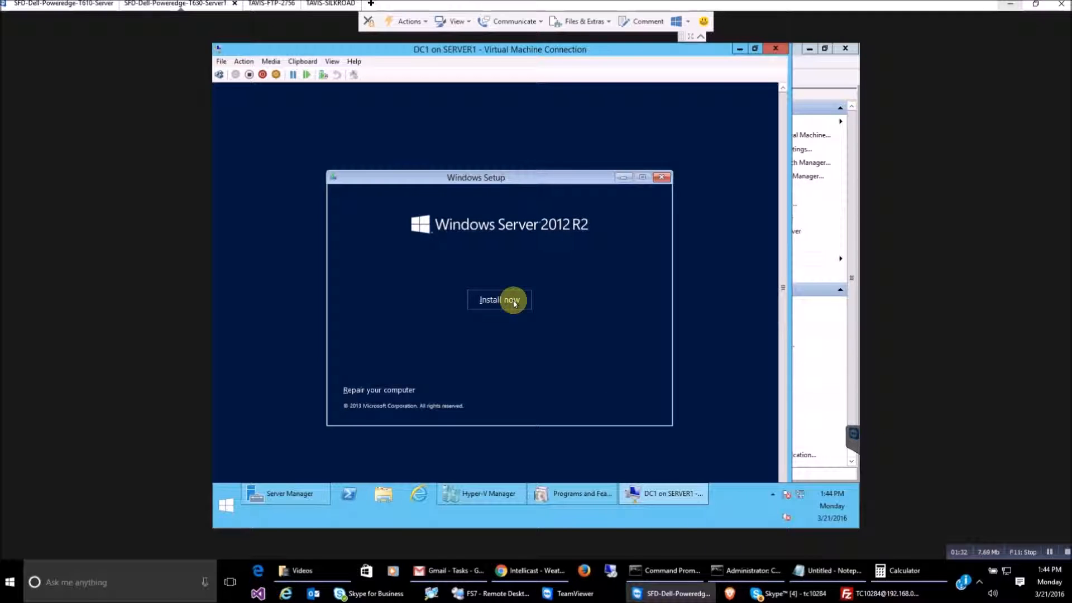
pyautogui.click(509, 300)
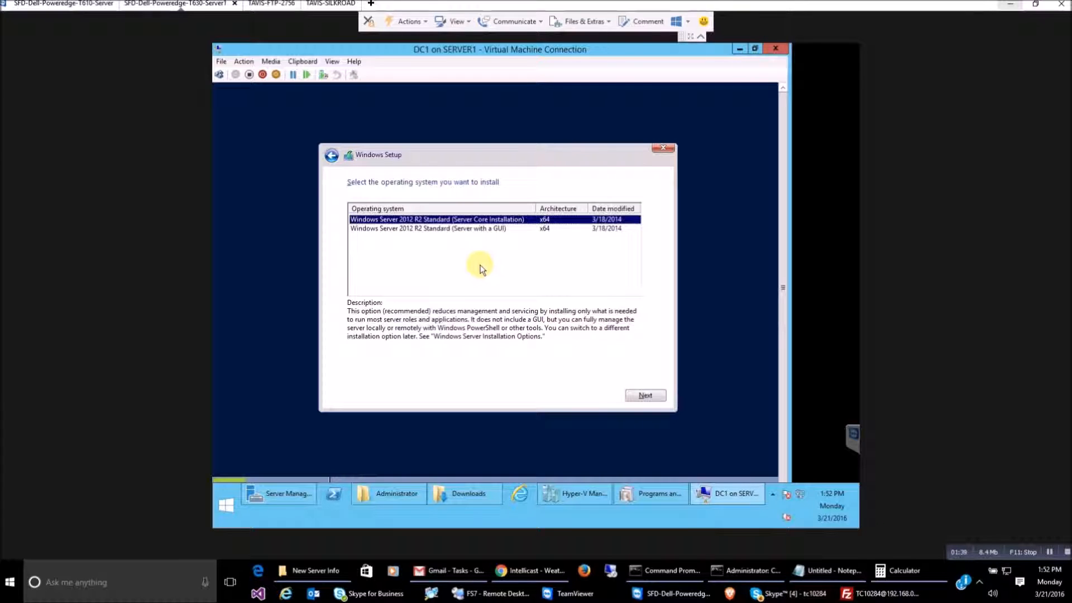
# Select Windows Server 2012 R2 Standard (Server with a GUI) and continue
pyautogui.click(486, 229)
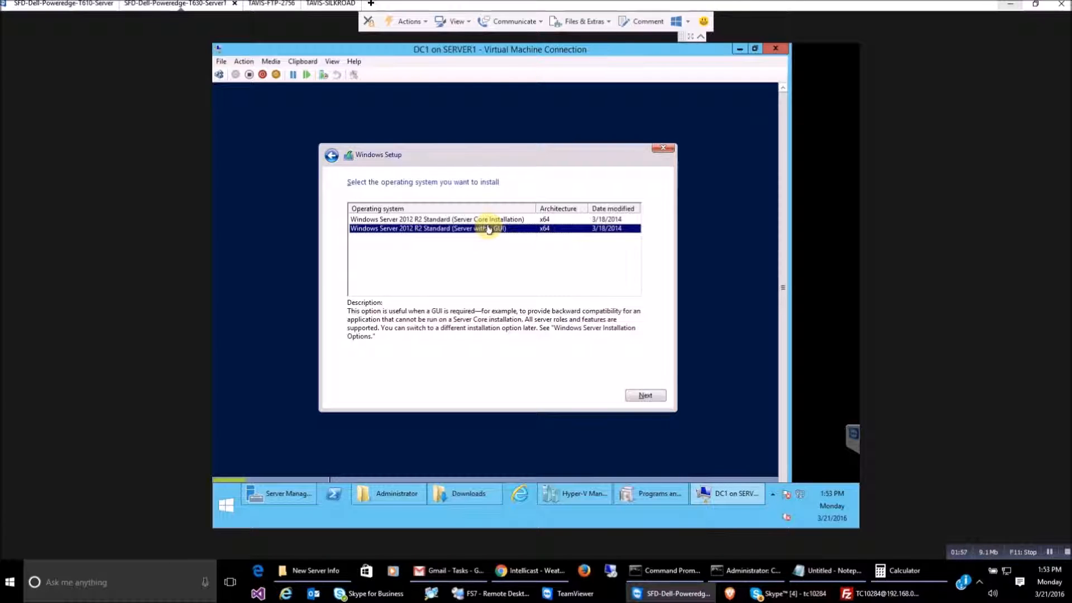
pyautogui.click(483, 219)
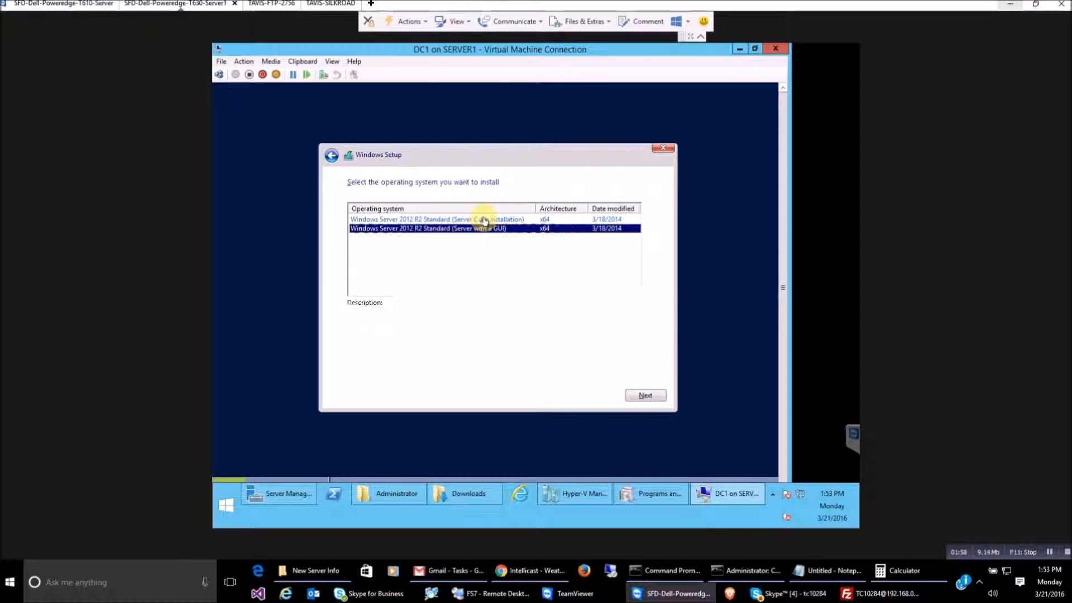
pyautogui.click(496, 228)
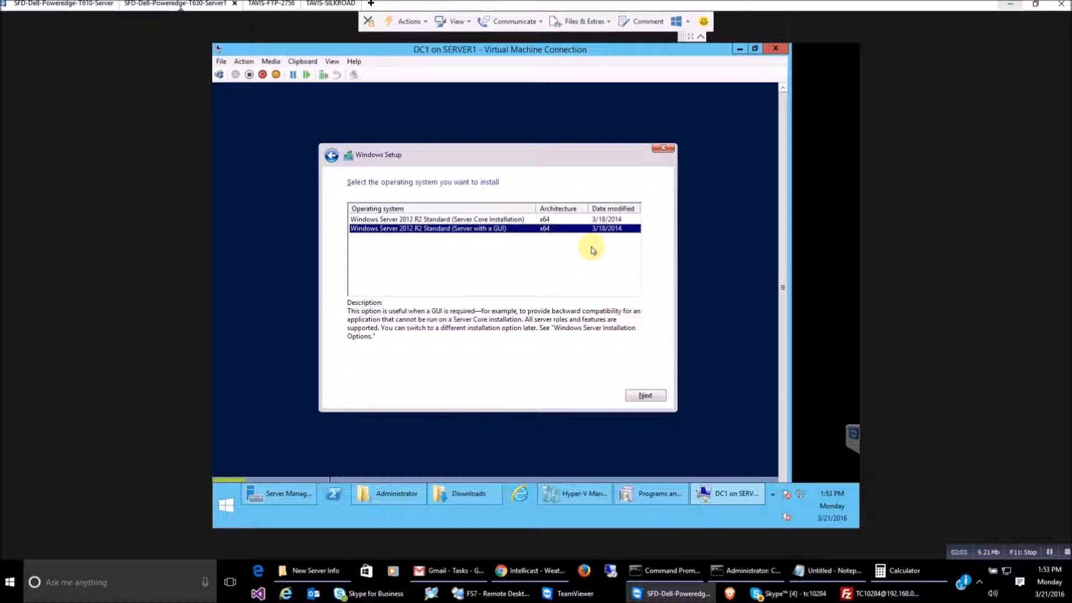
pyautogui.click(640, 394)
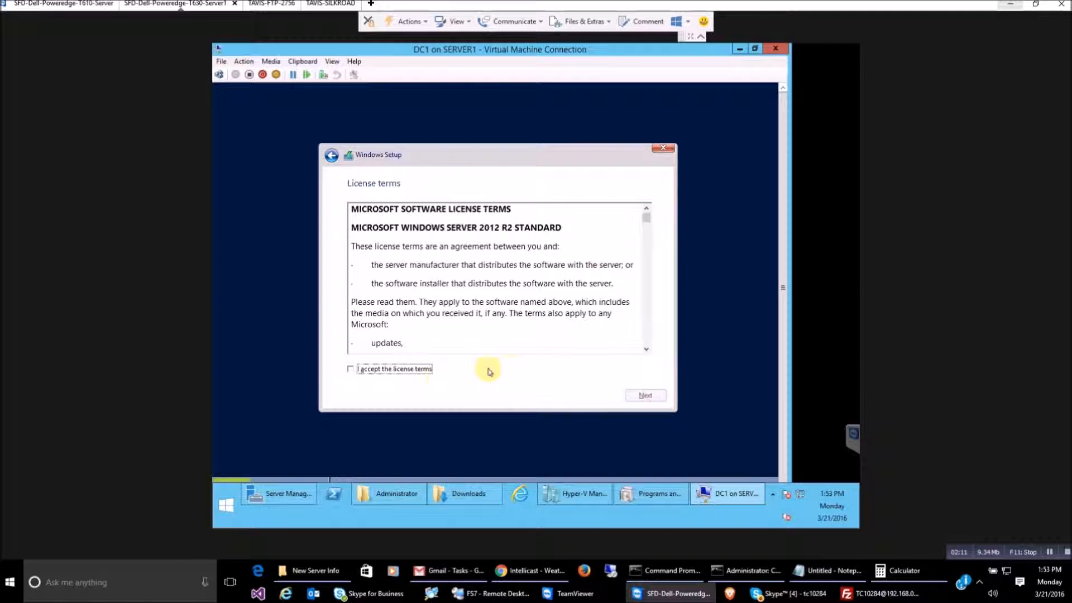
# Accept the license terms after scrolling through them and continue
pyautogui.click(400, 369)
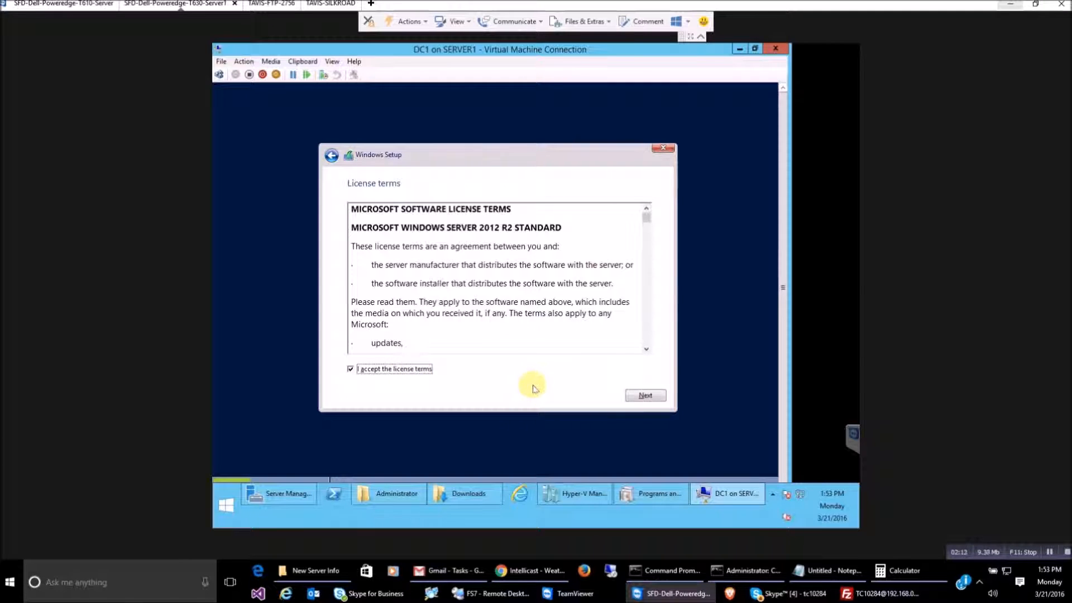
pyautogui.click(565, 228)
pyautogui.scroll(-15, 560, 281)
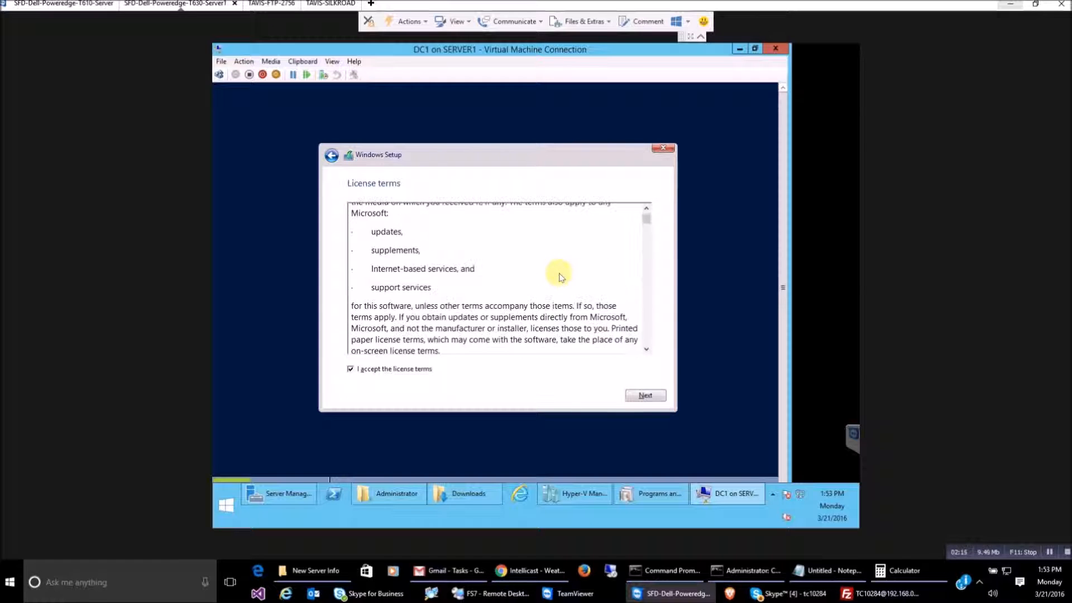
pyautogui.click(648, 396)
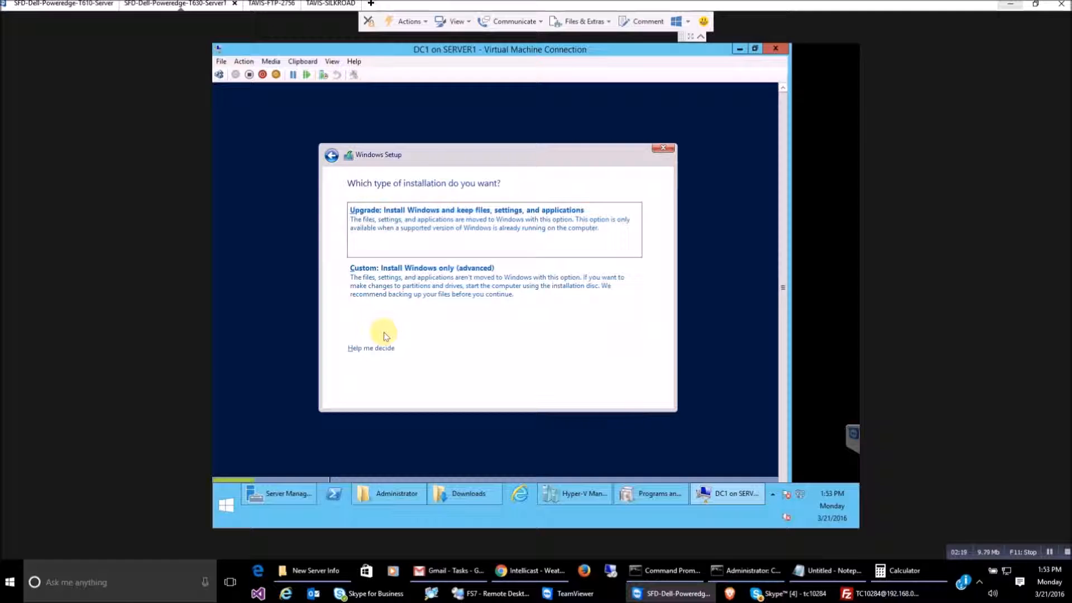
# Choose Custom: Install Windows only and install onto Drive 0 Unallocated Space
pyautogui.click(411, 285)
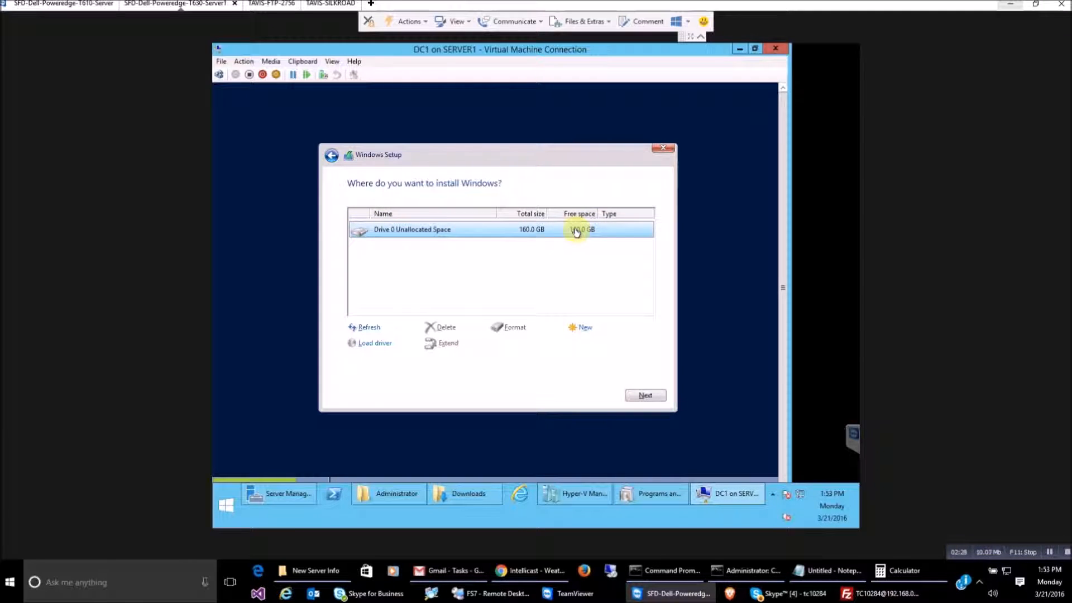
pyautogui.click(643, 397)
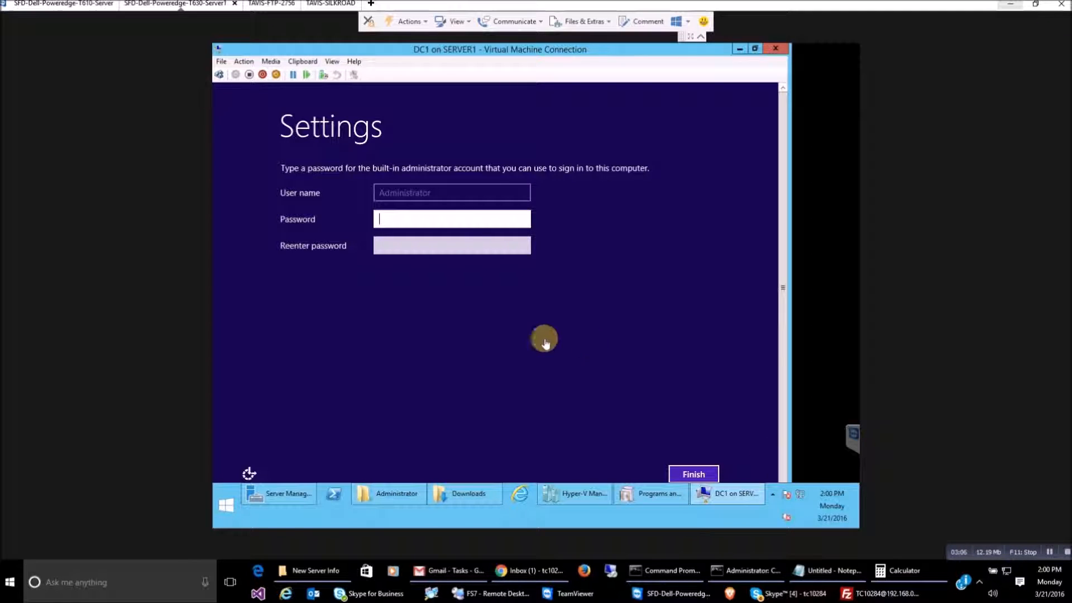
# Enter and confirm the built-in Administrator password, then finish setup
pyautogui.click(455, 217)
pyautogui.write('Passw0rd12345')
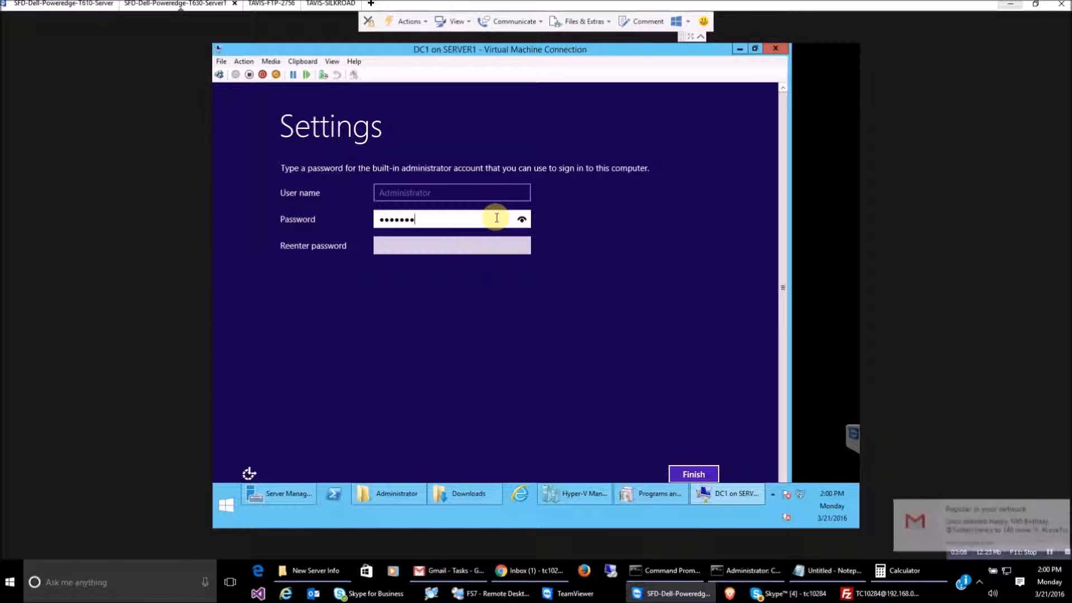
pyautogui.press('Tab')
pyautogui.write('Passw0rd12345')
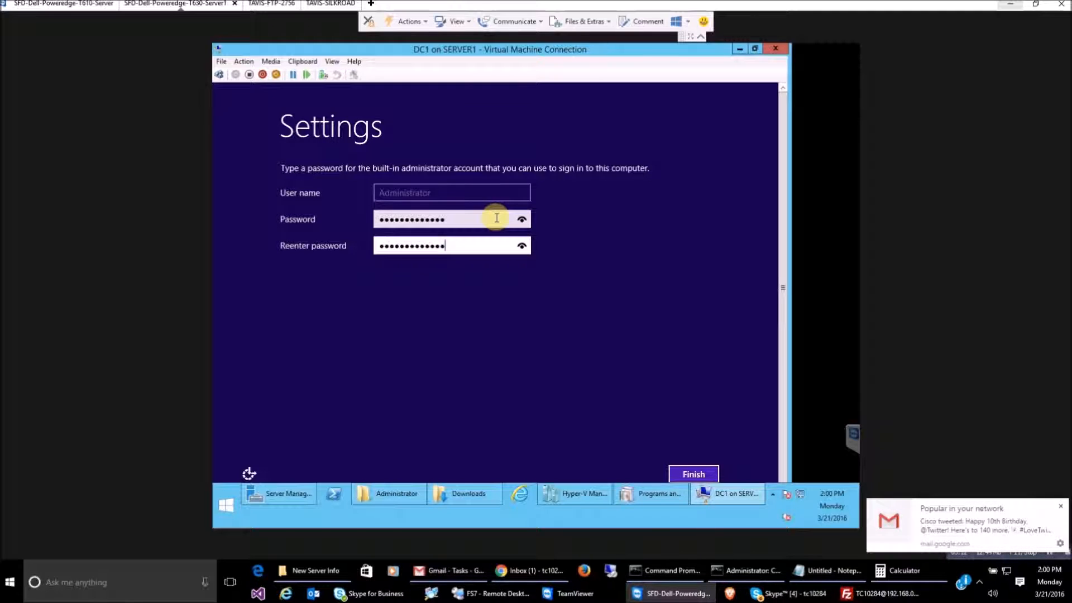
pyautogui.click(693, 474)
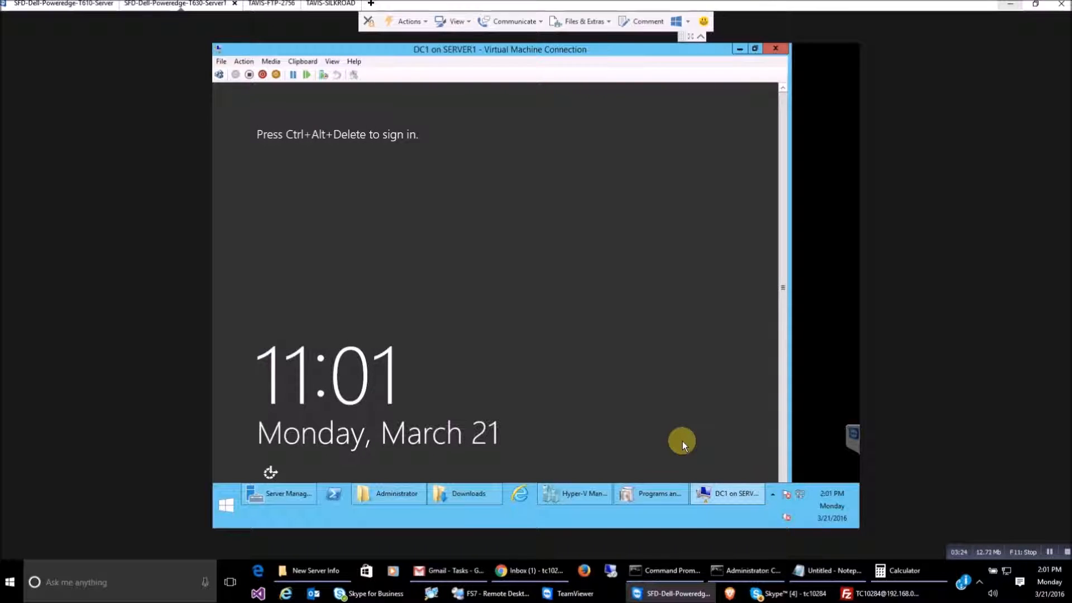
# Minimize the DC1 console and close DC1's Settings dialog without changes
pyautogui.click(576, 489)
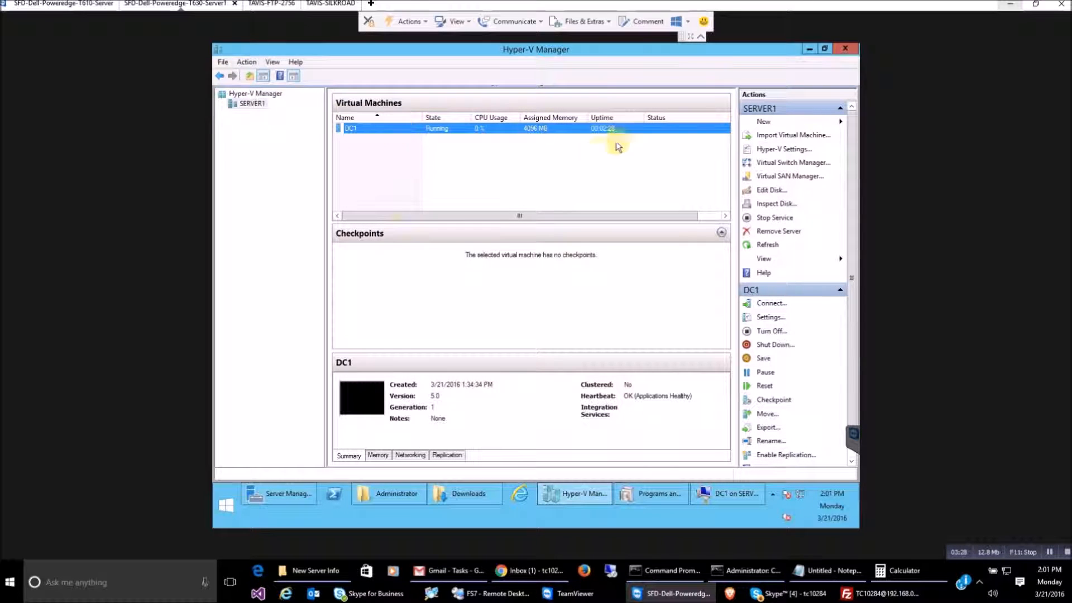
pyautogui.click(725, 495)
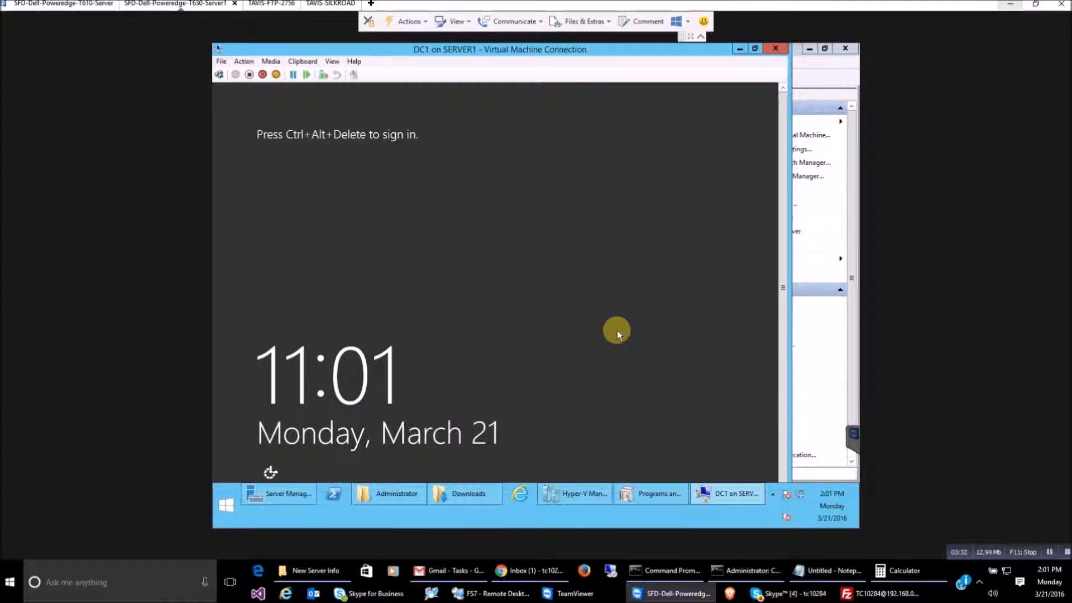
pyautogui.click(739, 48)
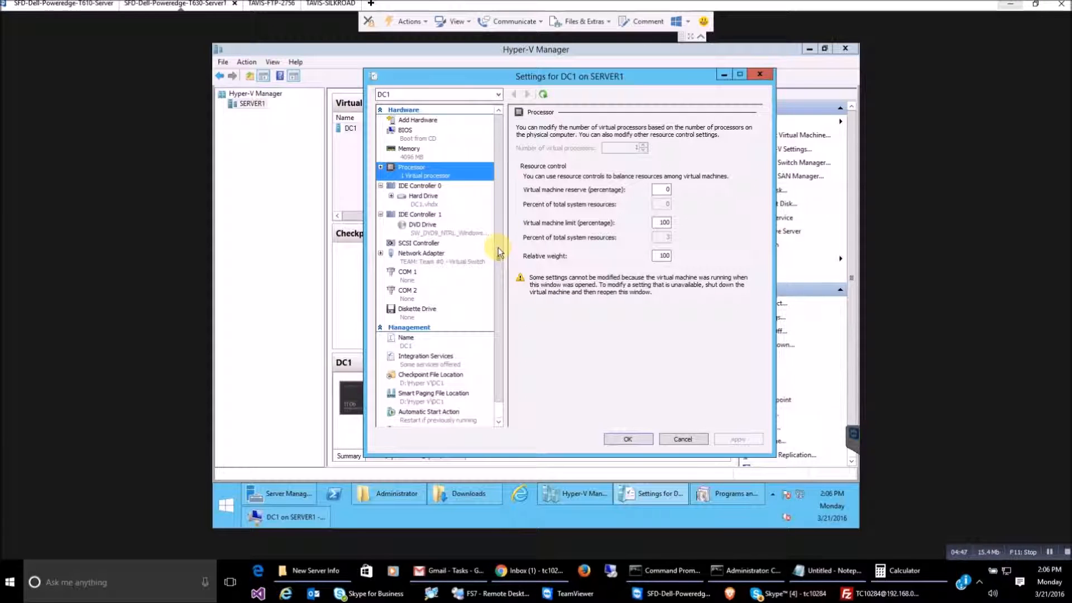
pyautogui.click(681, 438)
# Open DC1's Settings and review its BIOS startup order, memory, and processor compatibility options
pyautogui.rightClick(353, 126)
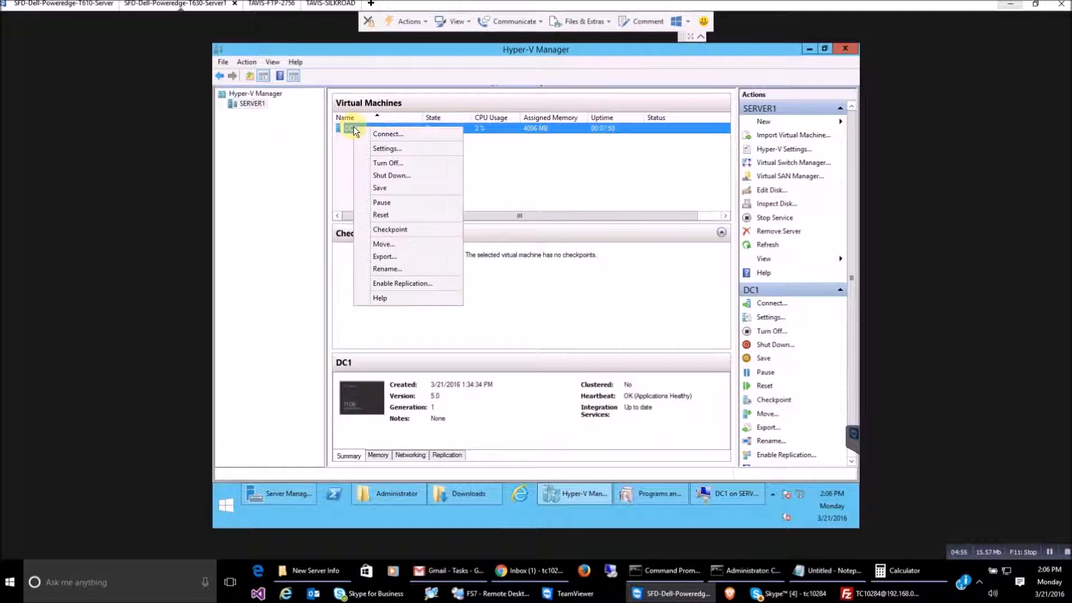
pyautogui.click(385, 149)
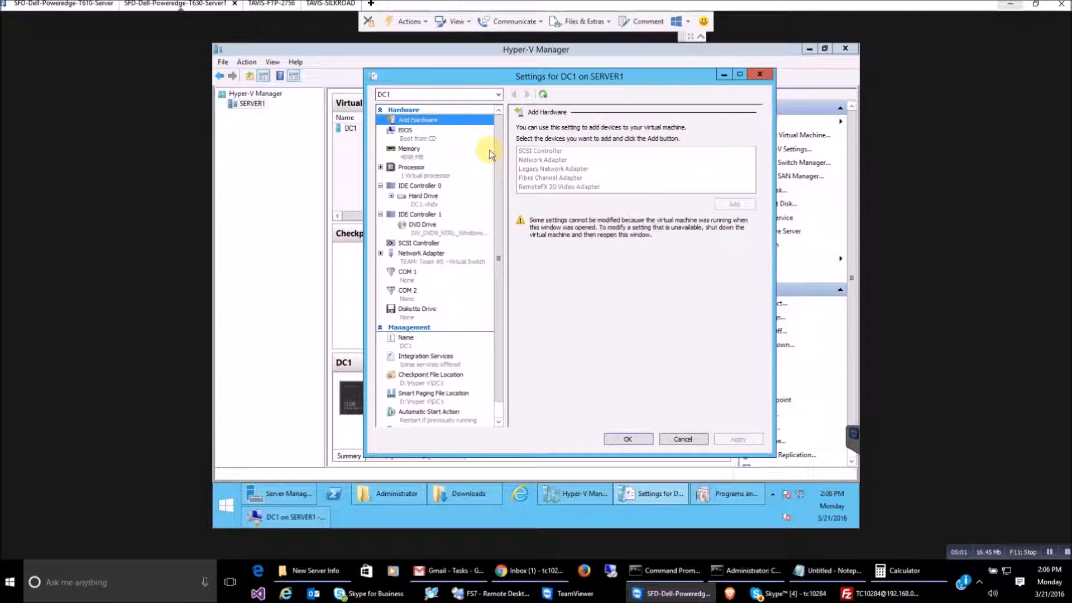
pyautogui.click(407, 135)
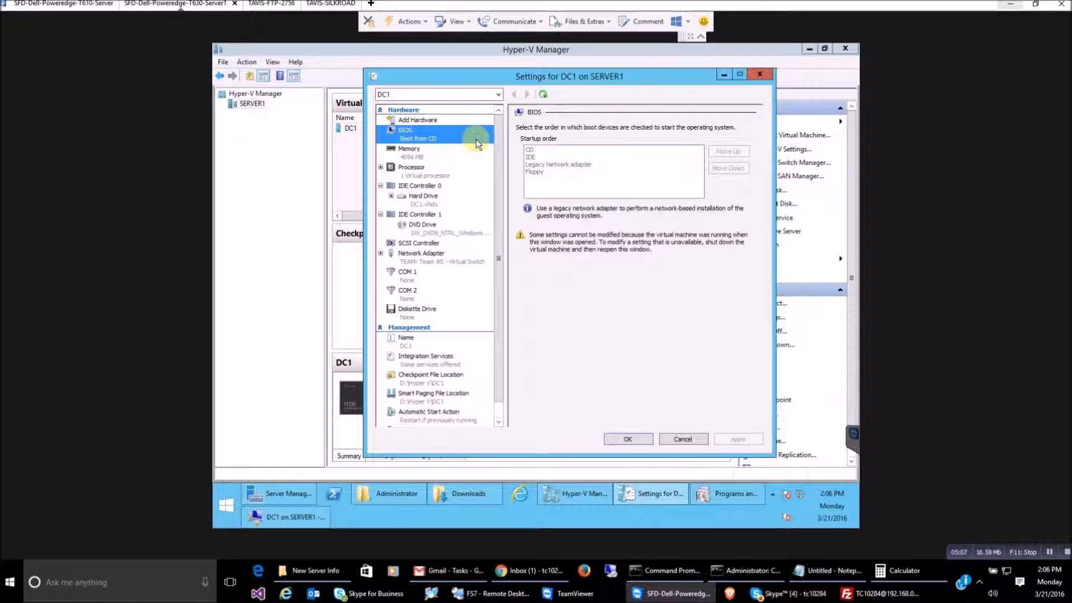
pyautogui.click(410, 151)
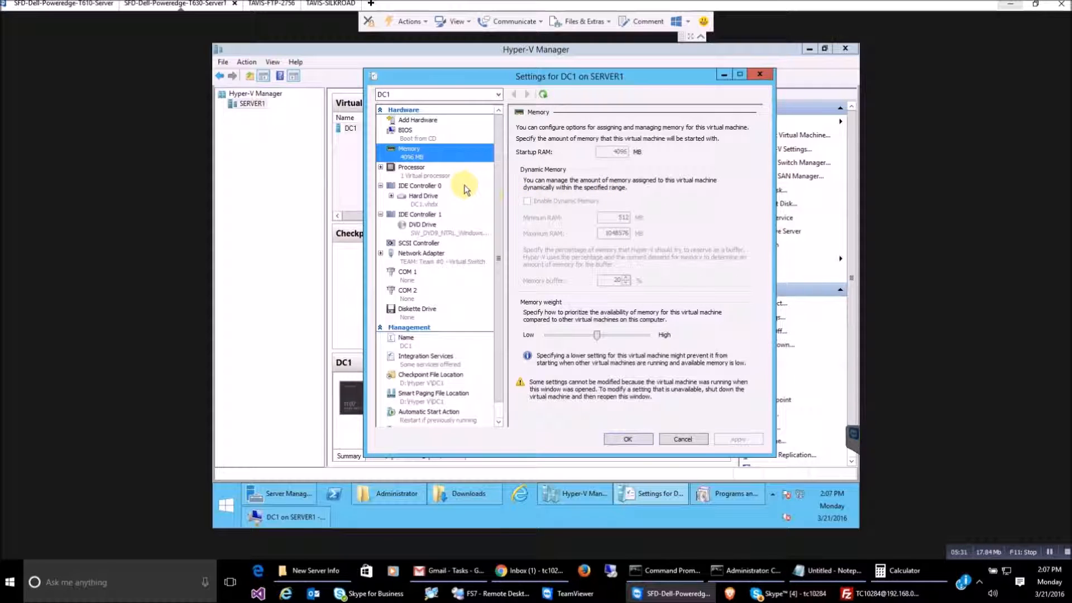
pyautogui.click(402, 168)
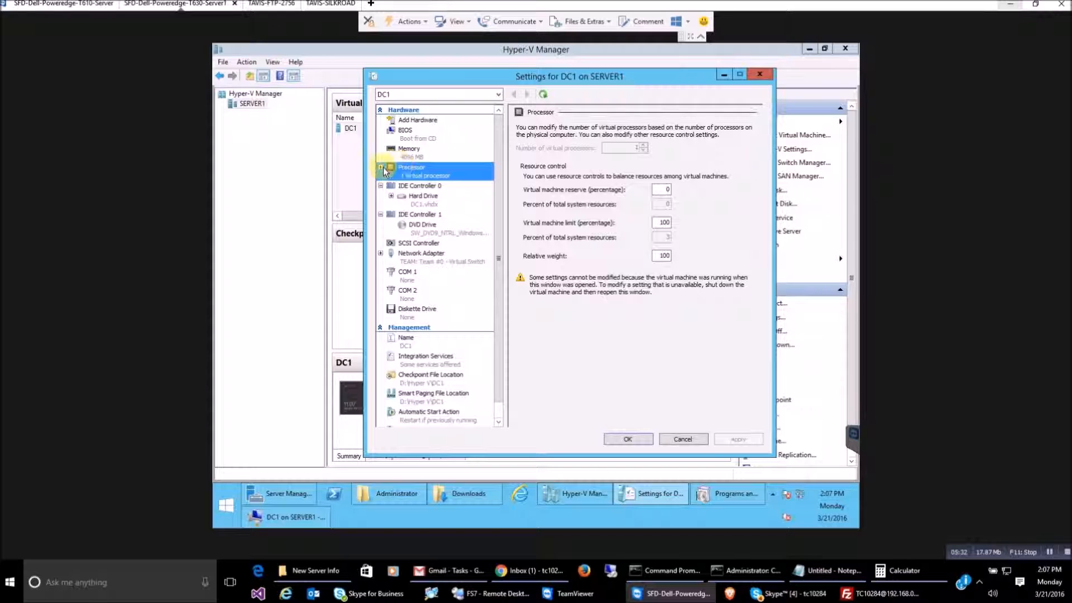
pyautogui.click(380, 167)
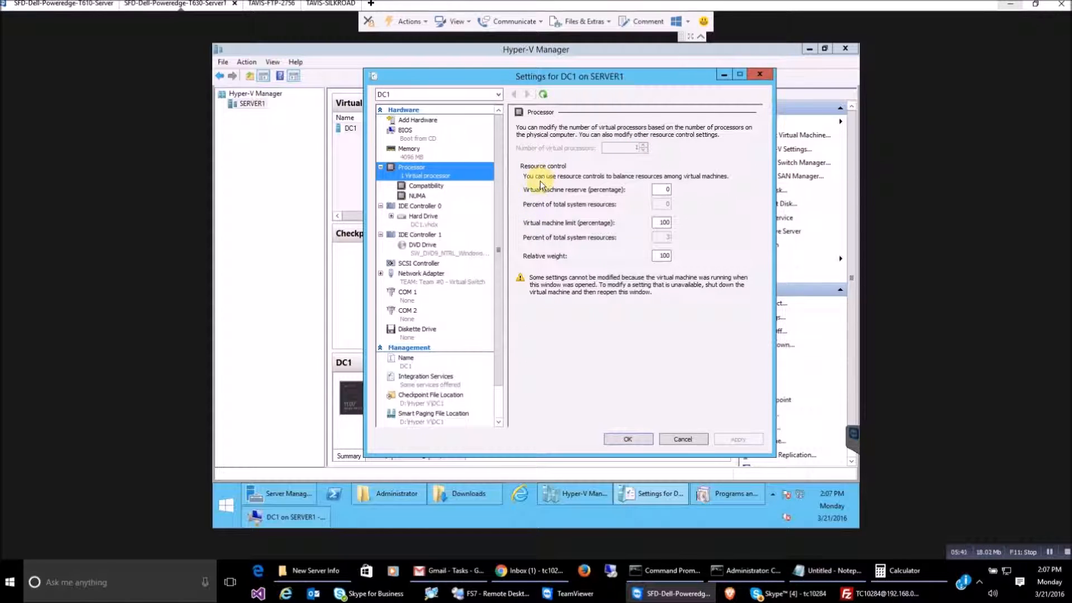
pyautogui.click(427, 186)
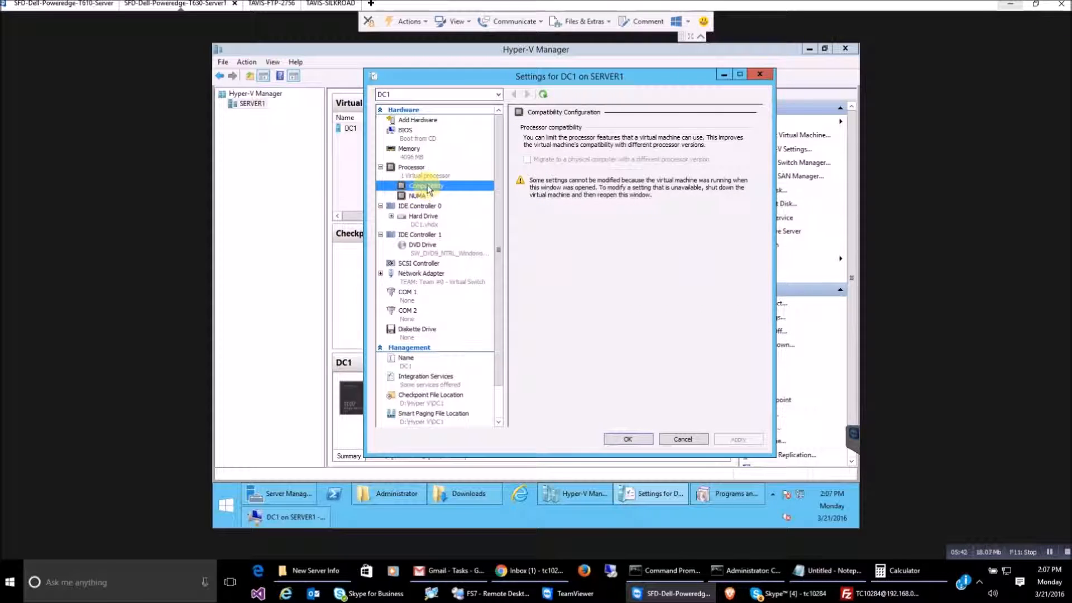
# Inspect both IDE controllers' drives and the network adapter on TEAM: Team #0 - Virtual Switch
pyautogui.click(434, 206)
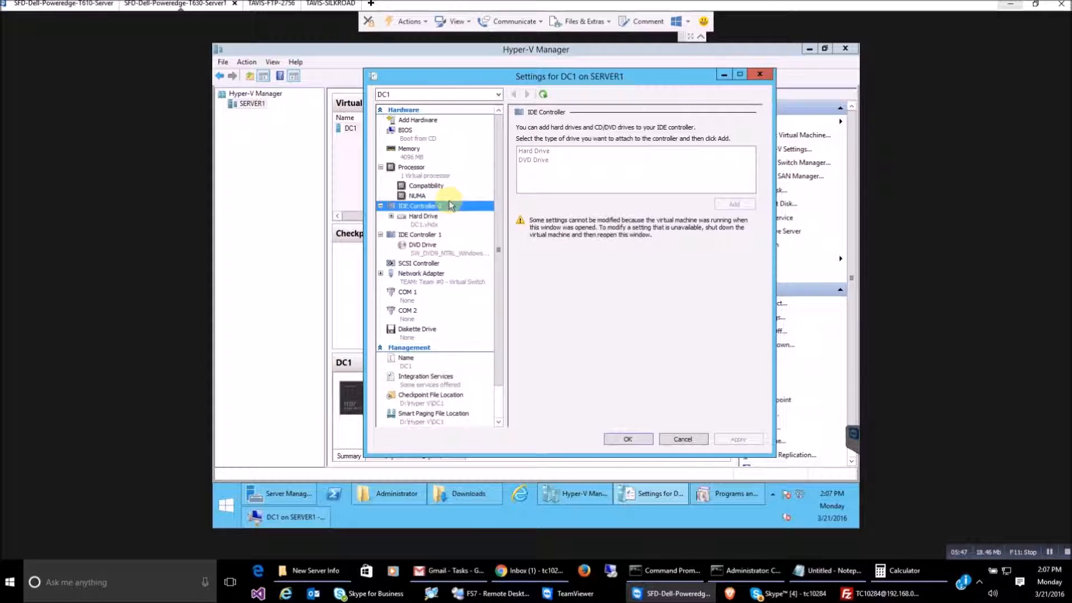
pyautogui.click(423, 121)
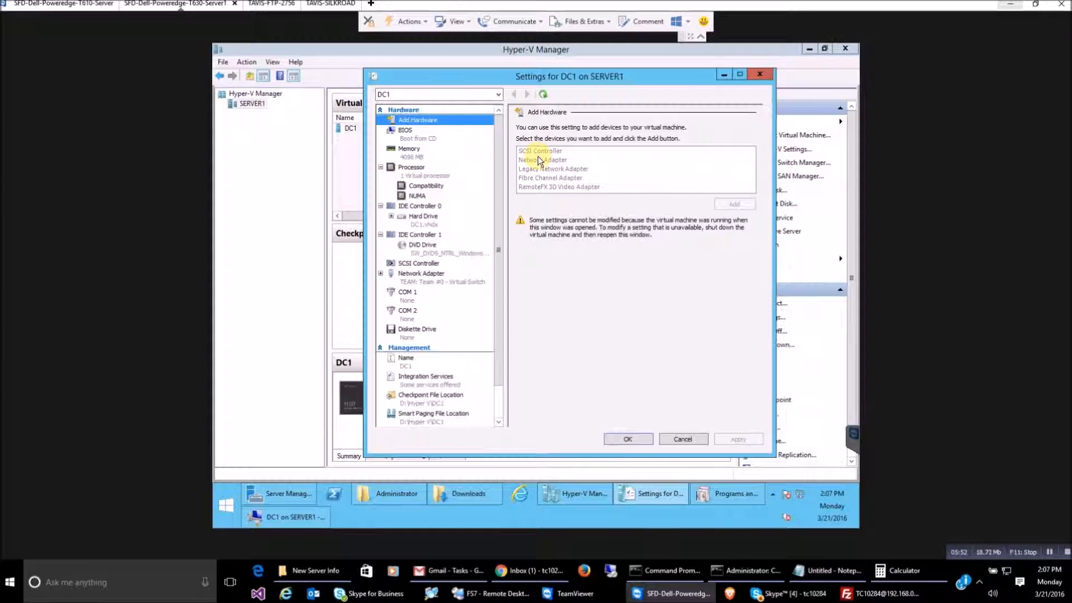
pyautogui.click(417, 206)
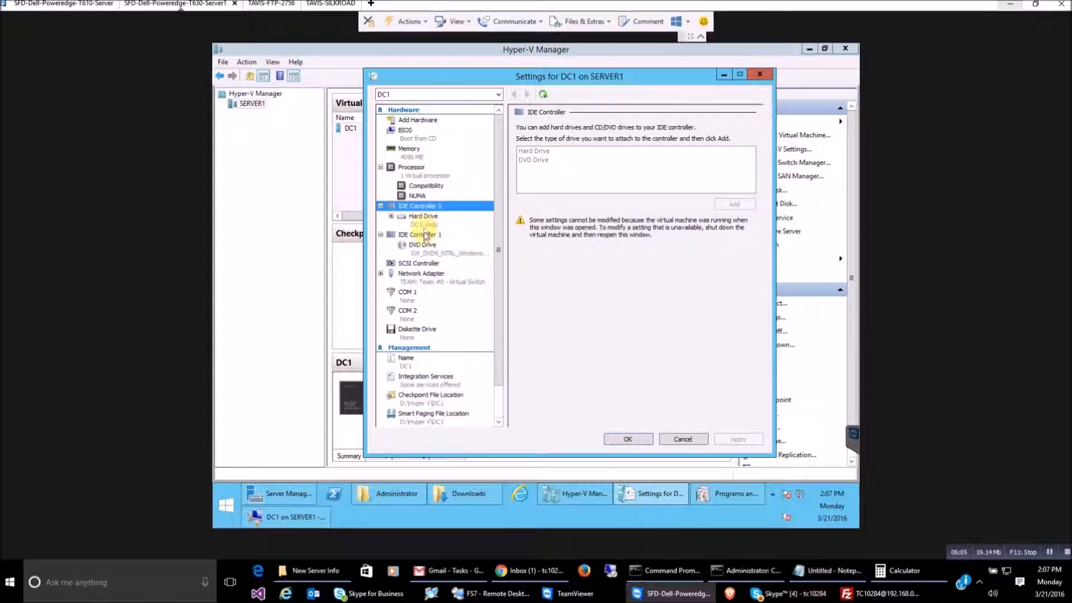
pyautogui.click(427, 235)
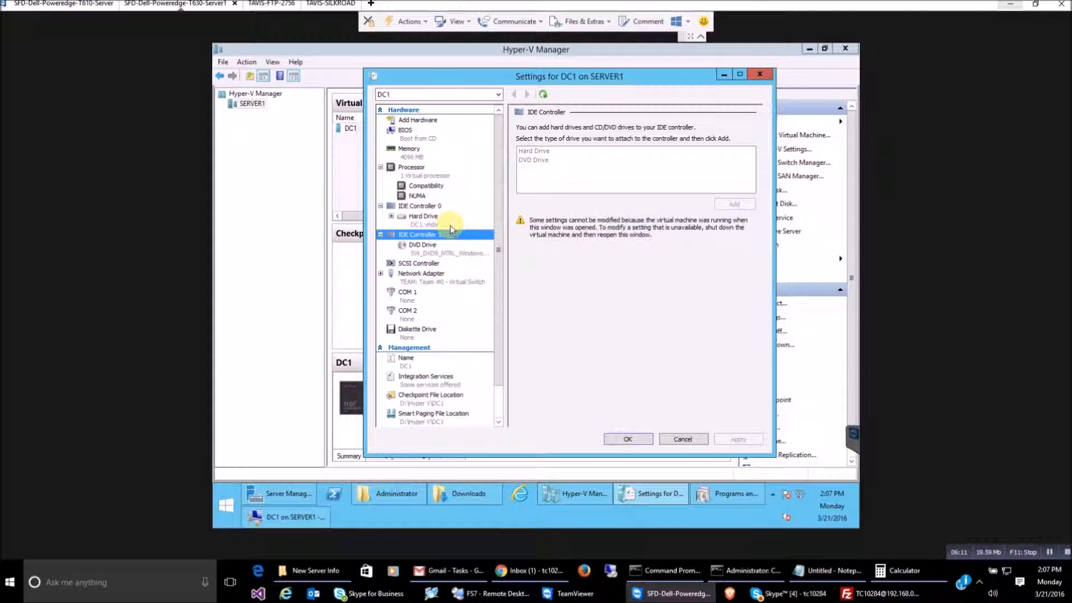
pyautogui.scroll(-1, 441, 238)
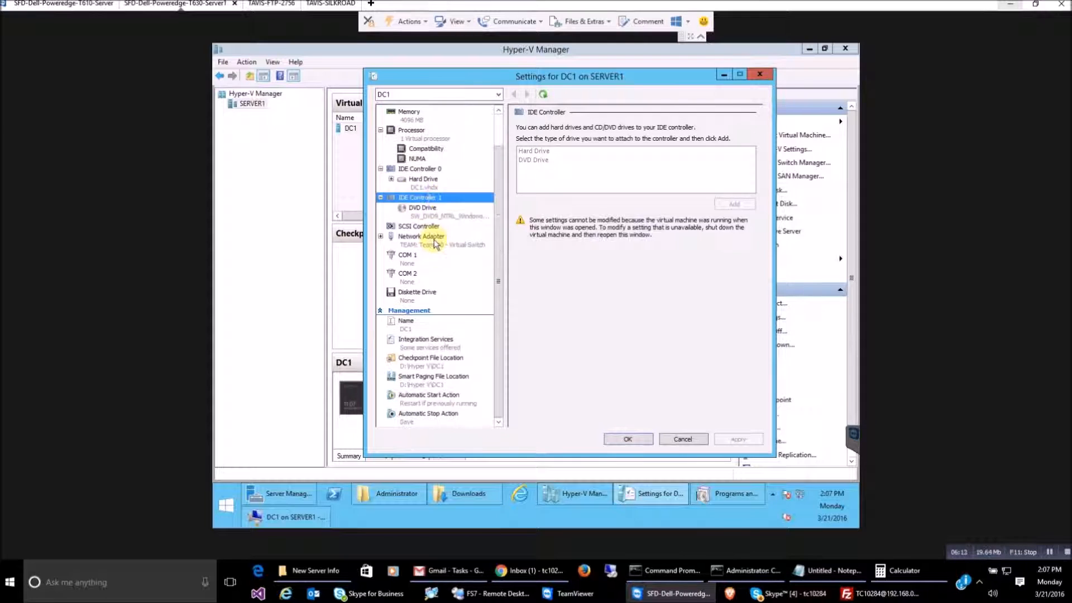
pyautogui.click(437, 240)
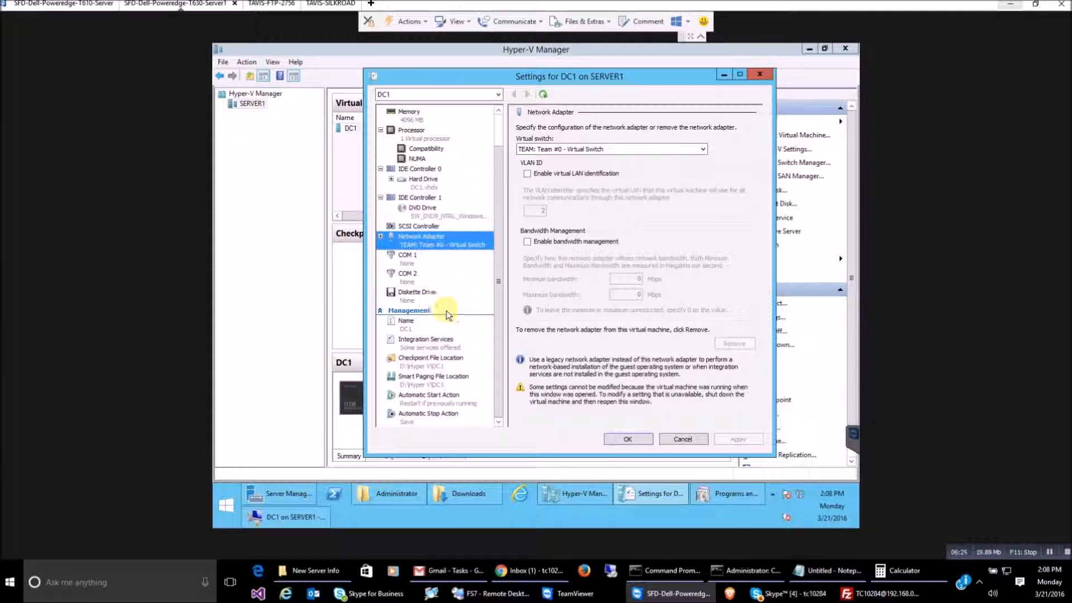
# Compare DC1's Automatic Start and Stop Actions, ending on auto-start if previously running, 0-second delay
pyautogui.click(434, 400)
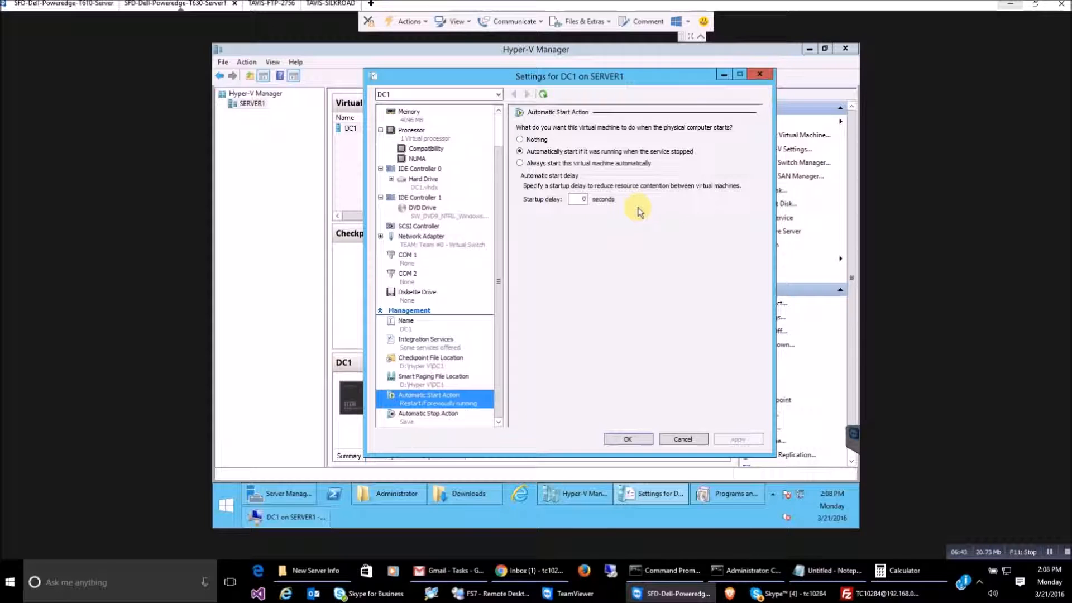
pyautogui.click(455, 418)
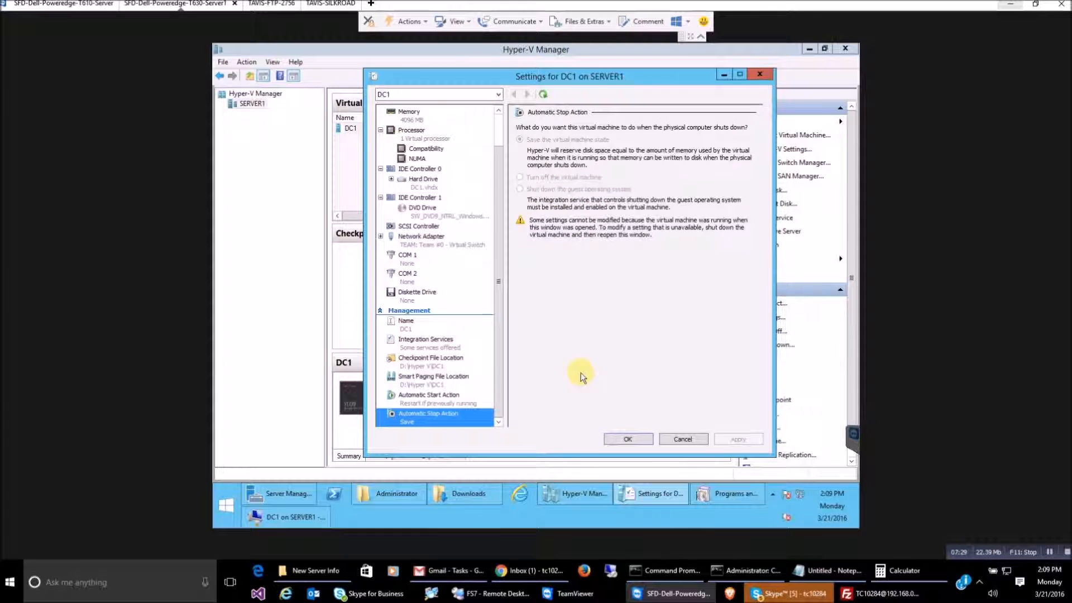
pyautogui.click(435, 398)
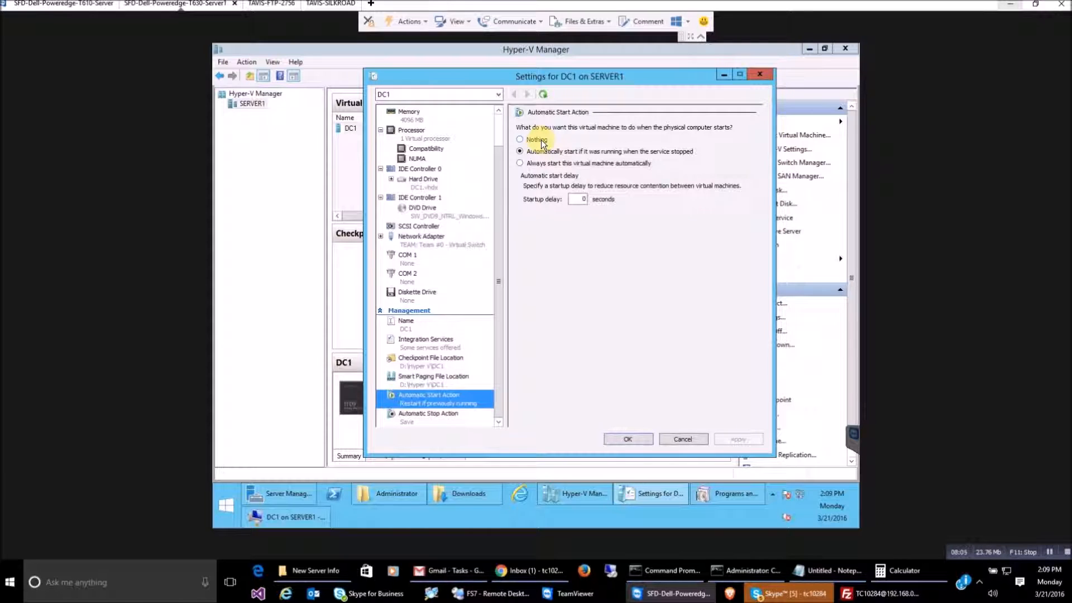
# Close Settings, shut down DC1 from its console with confirmation, and close the console
pyautogui.click(628, 439)
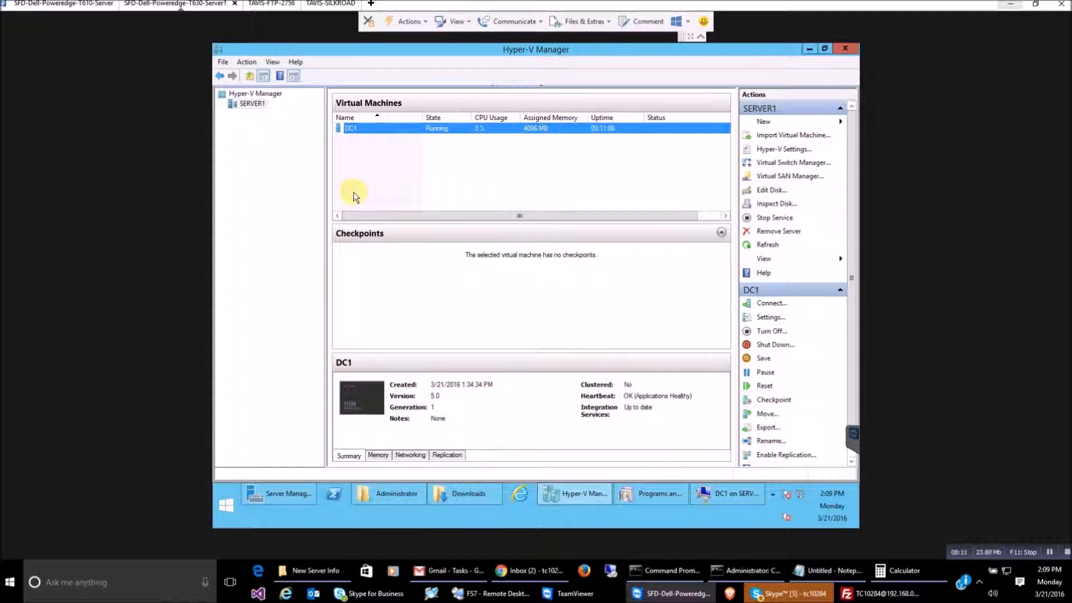
pyautogui.doubleClick(360, 127)
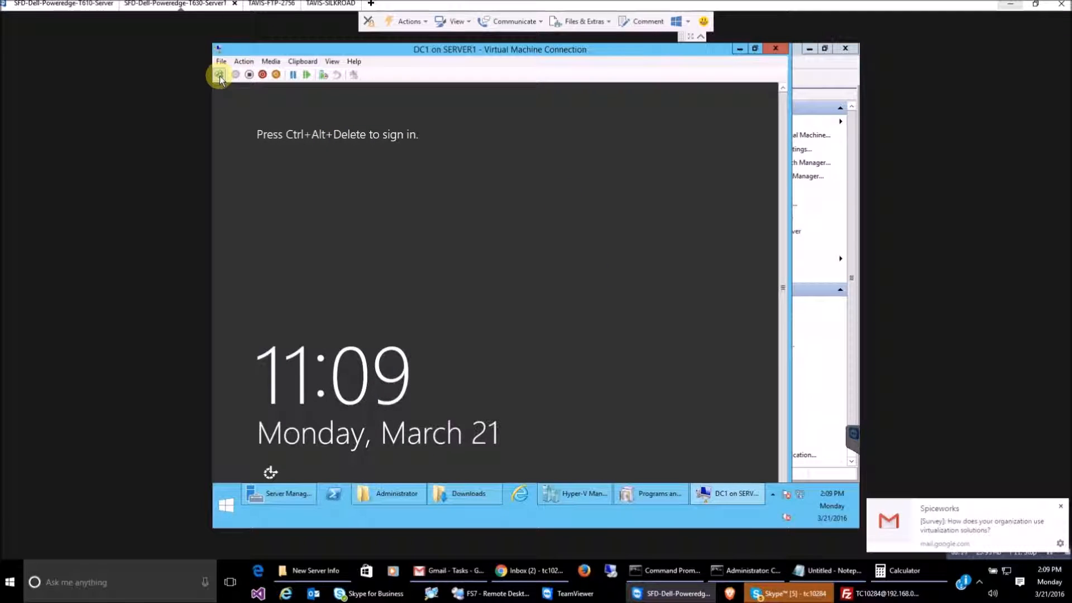
pyautogui.click(263, 74)
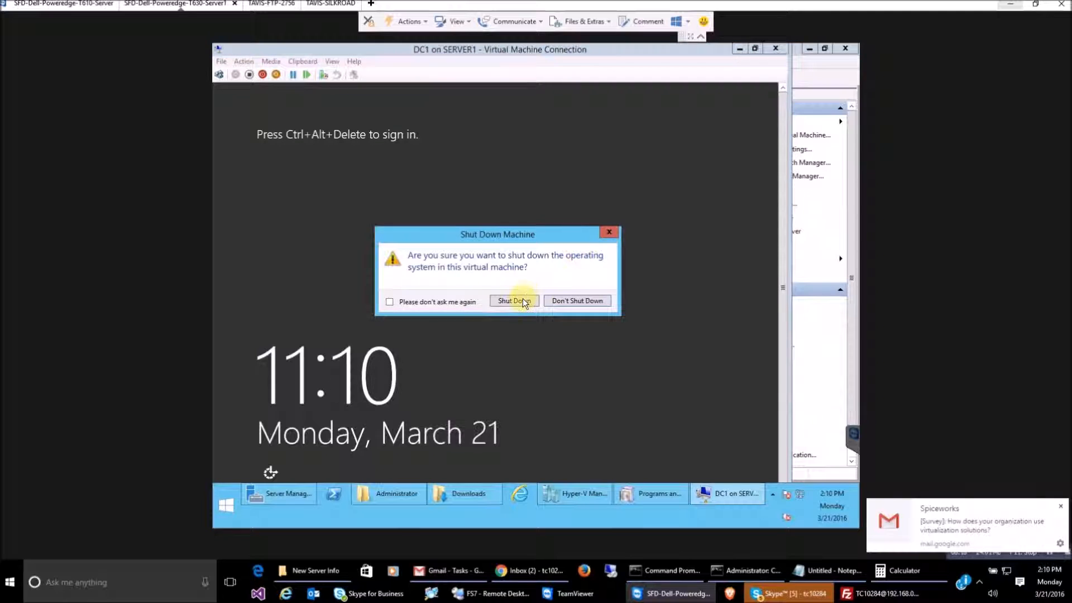
pyautogui.click(609, 231)
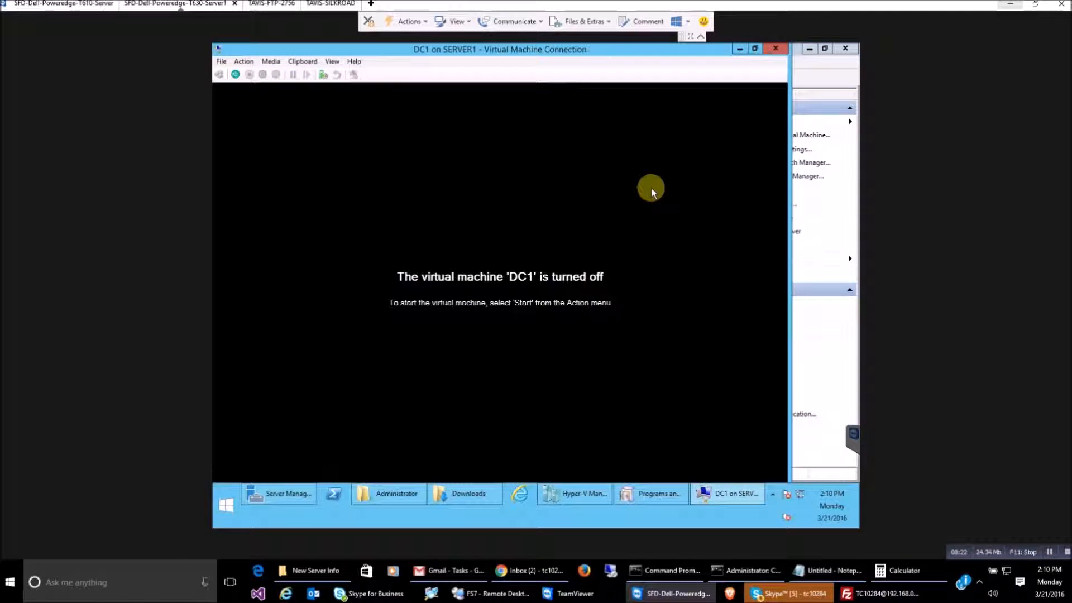
pyautogui.click(775, 49)
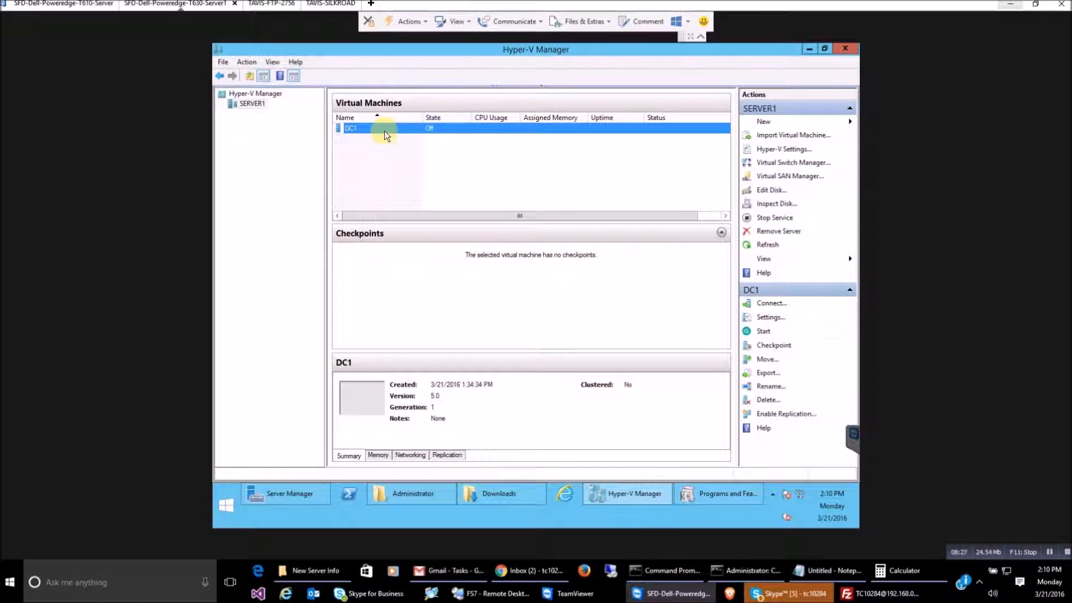
# Set DC1's Number of virtual processors to 2 in Settings, apply and close
pyautogui.rightClick(384, 136)
pyautogui.click(399, 151)
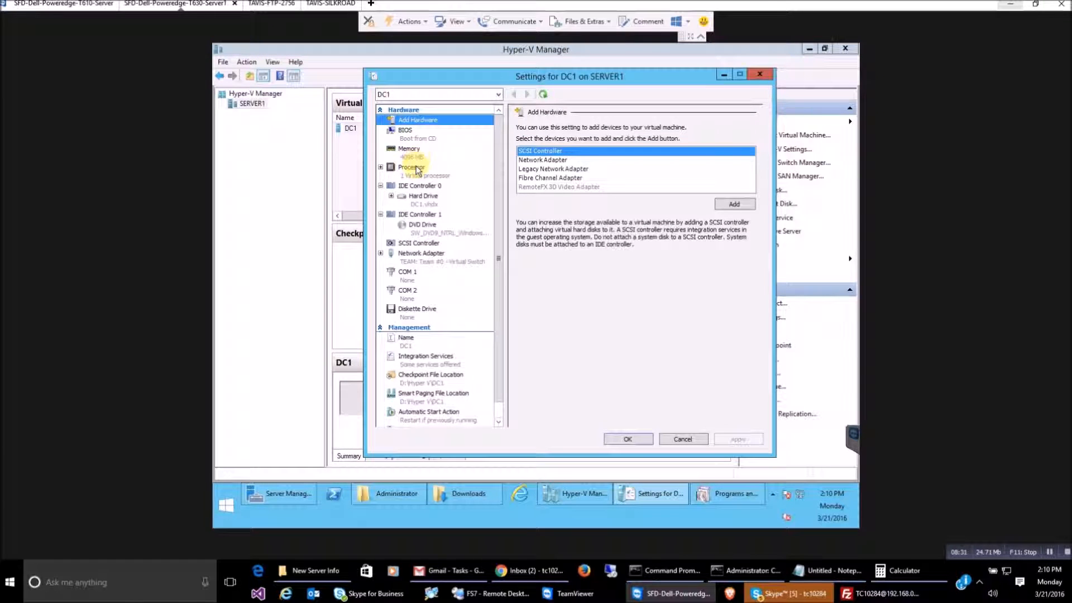
pyautogui.click(416, 169)
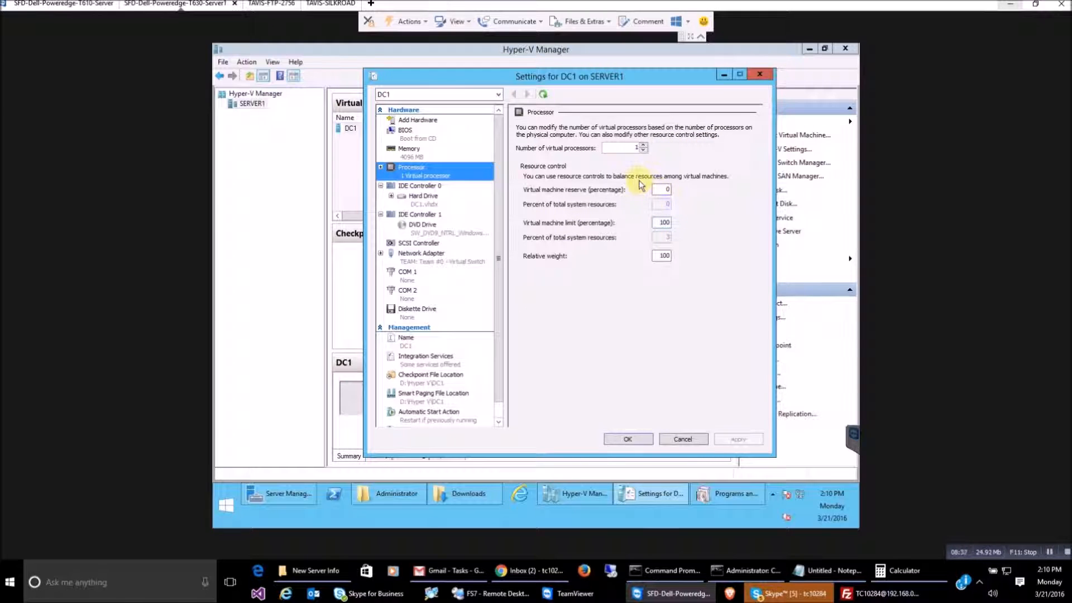
pyautogui.click(643, 145)
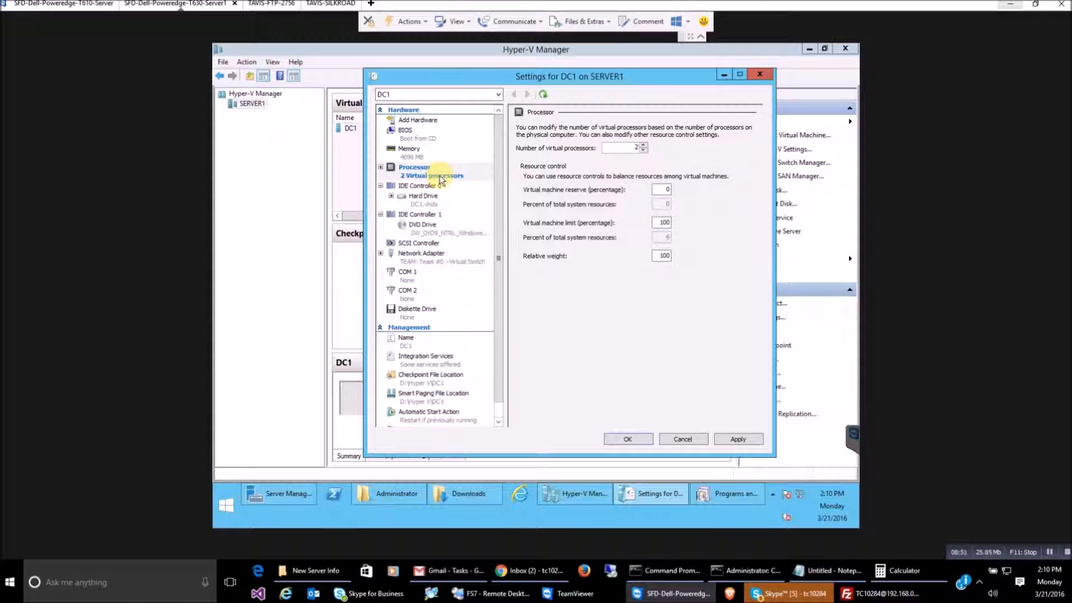
pyautogui.click(737, 439)
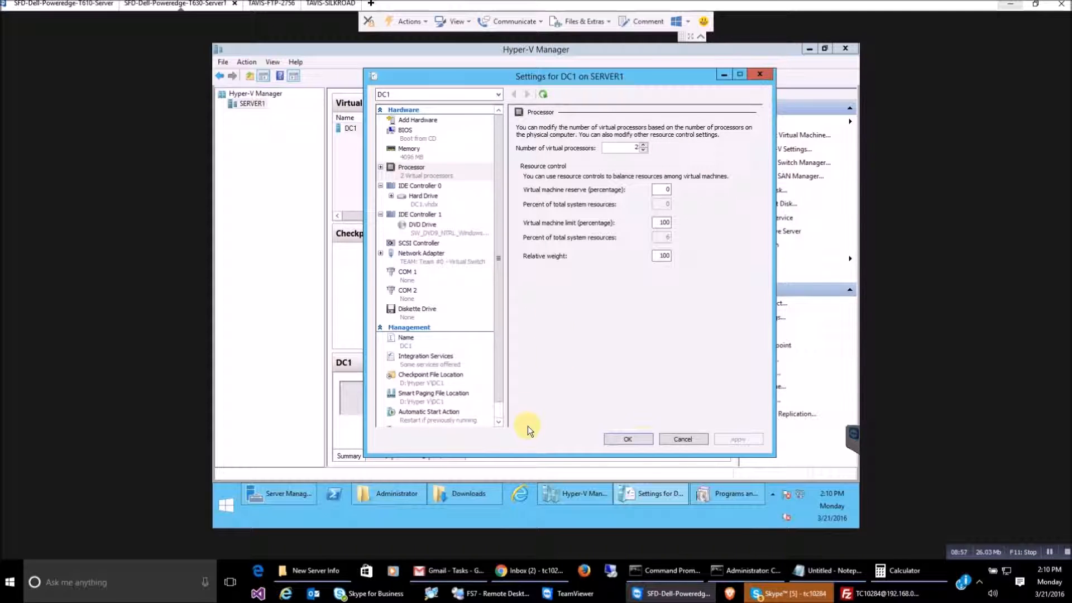
pyautogui.click(628, 439)
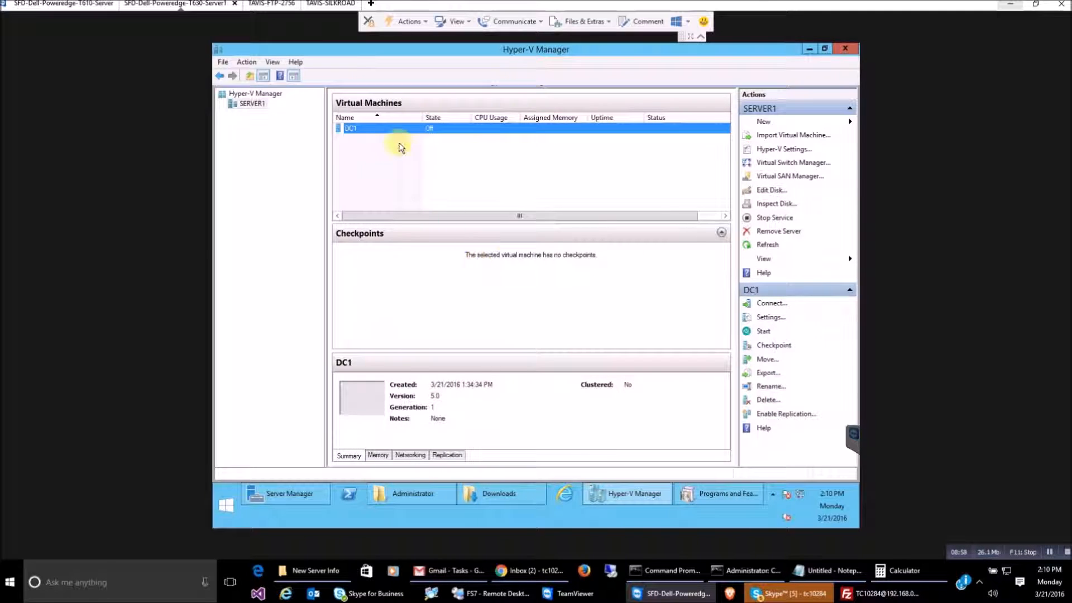
# Power on the DC1 virtual machine from its context menu
pyautogui.rightClick(385, 134)
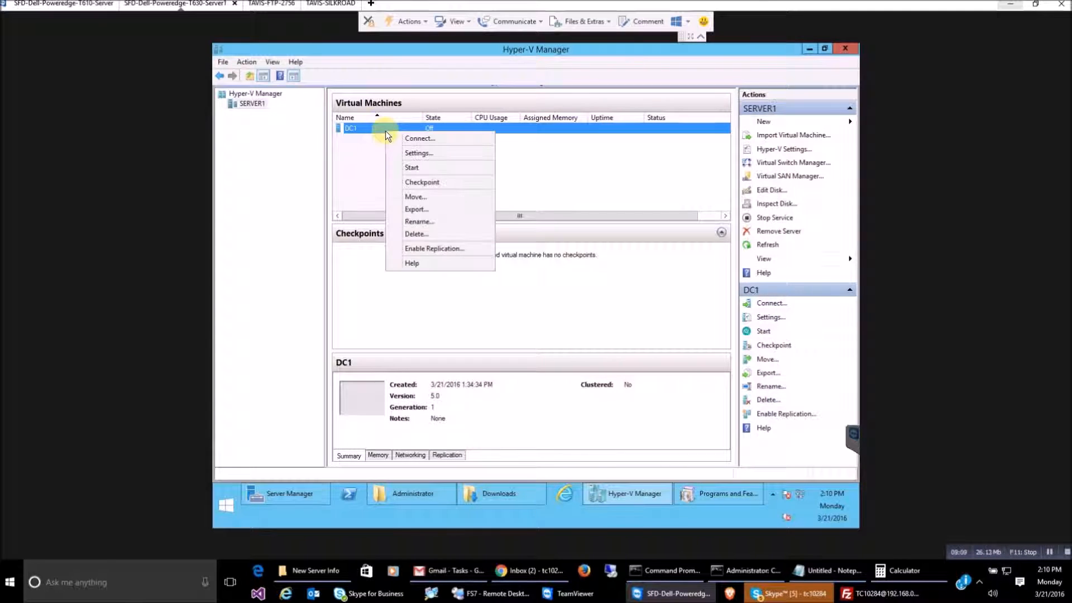
pyautogui.click(418, 138)
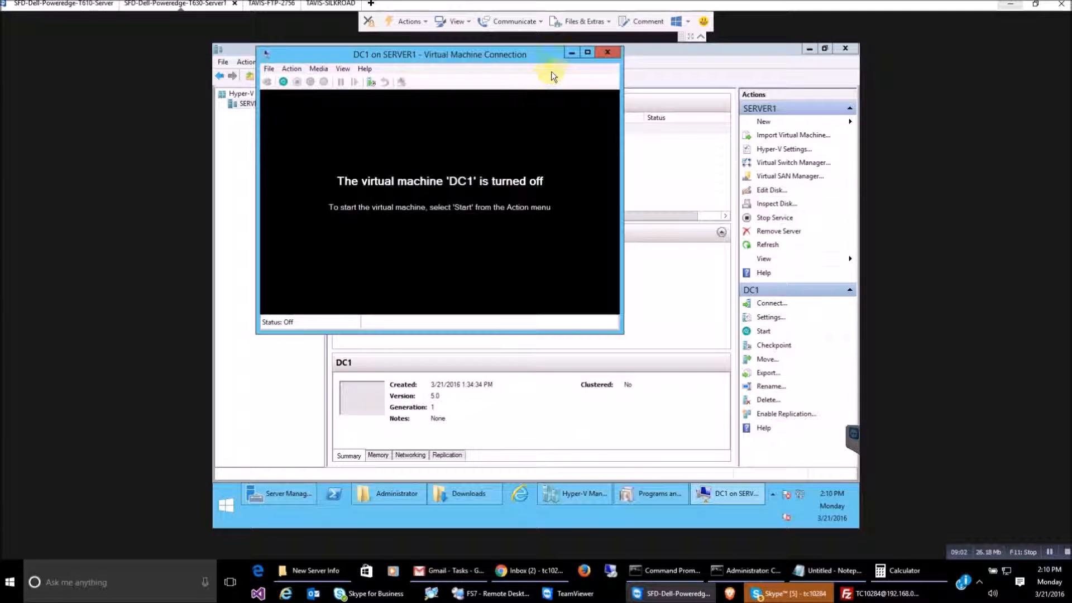
pyautogui.click(607, 52)
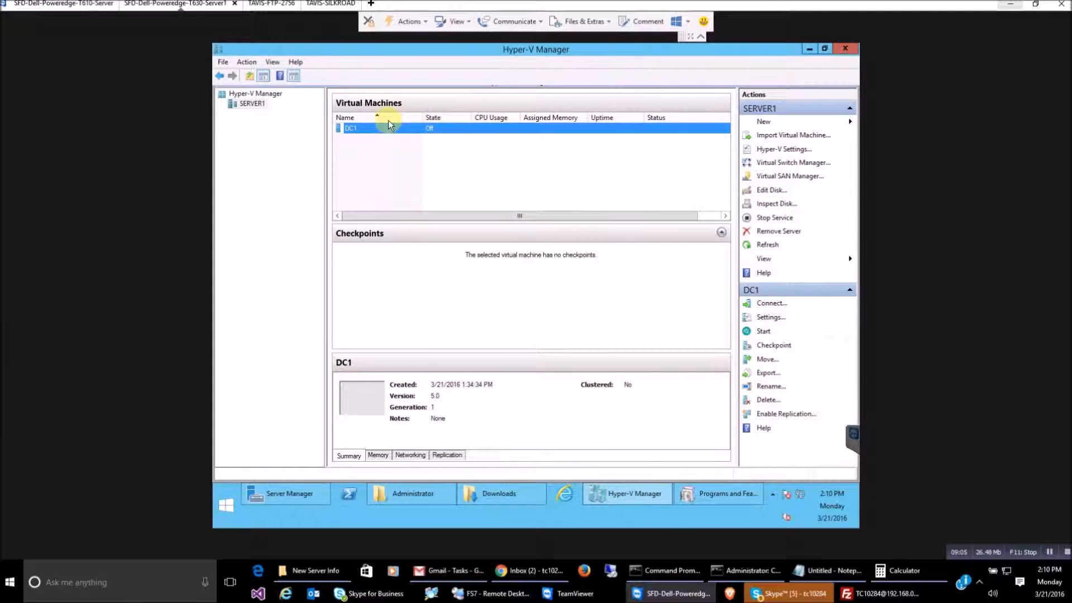
pyautogui.rightClick(374, 131)
pyautogui.click(407, 163)
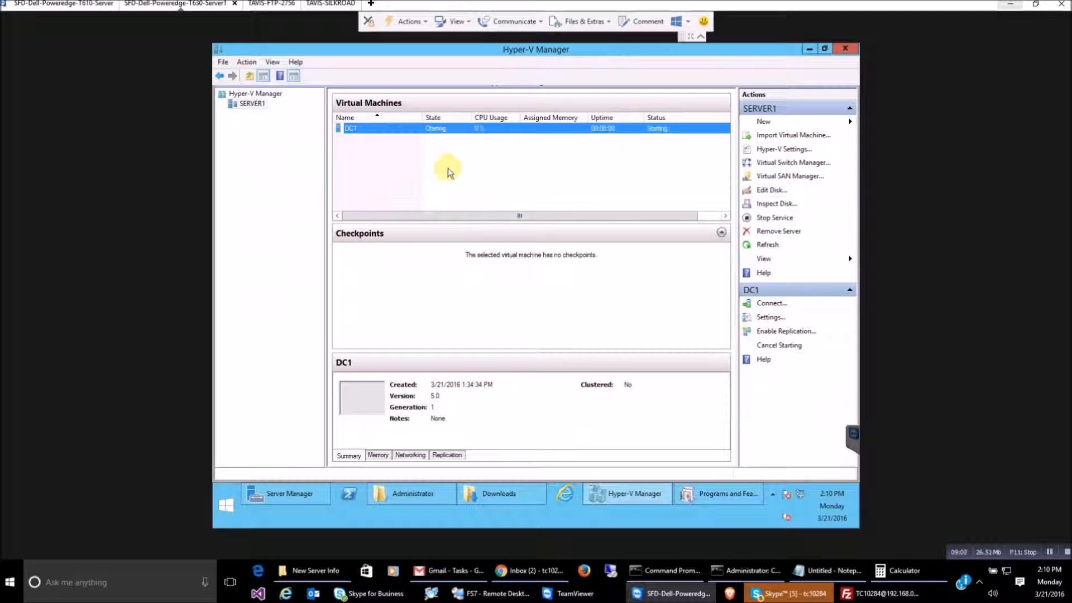
# Connect to DC1's console and press Enter at the DVD prompt so Windows boots
pyautogui.rightClick(397, 130)
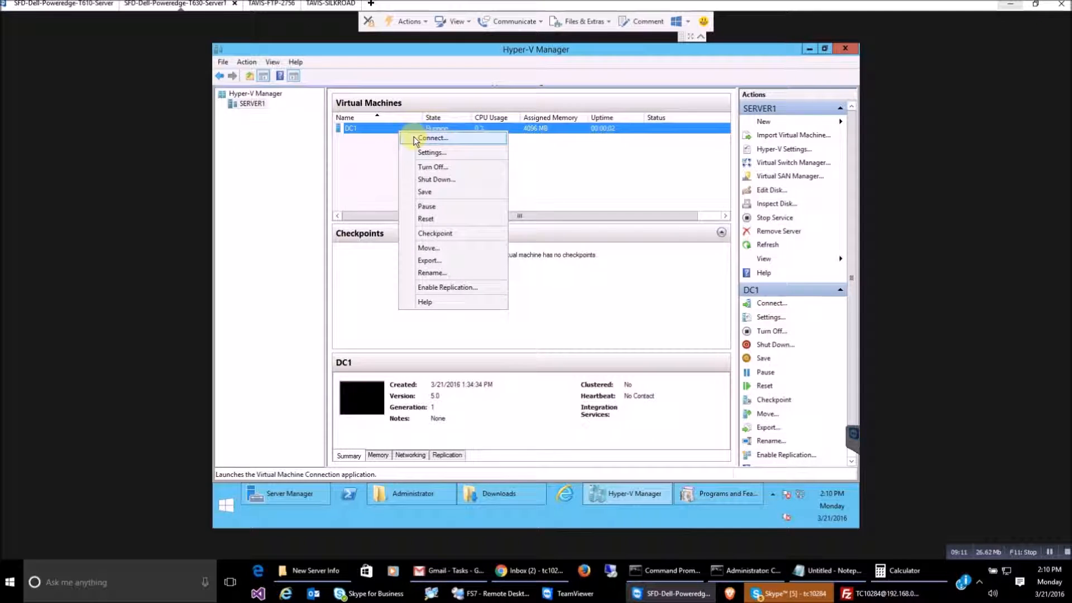
pyautogui.click(414, 139)
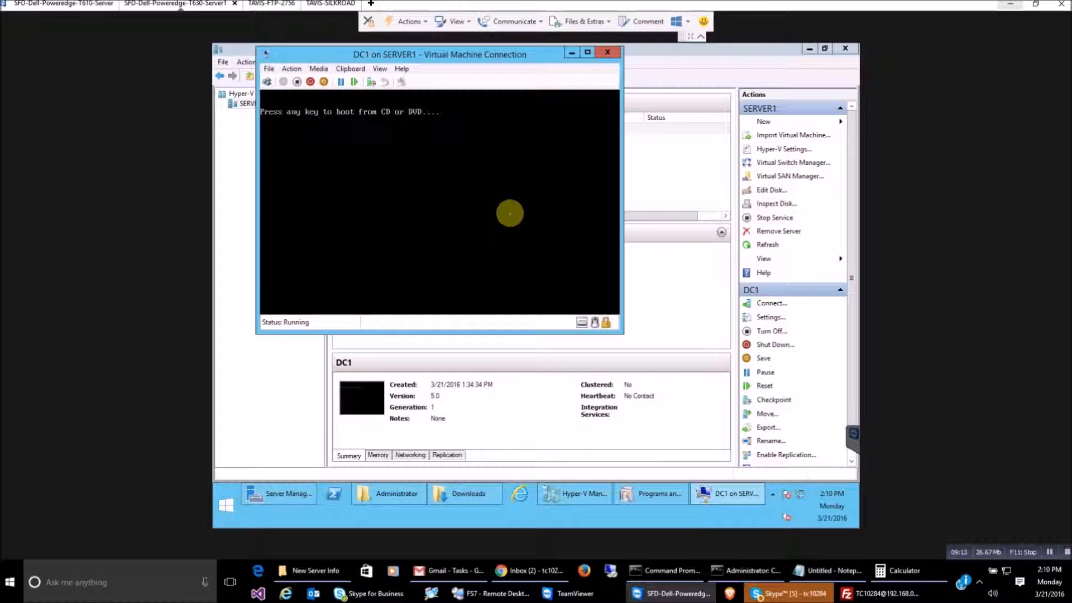
pyautogui.press('Return')
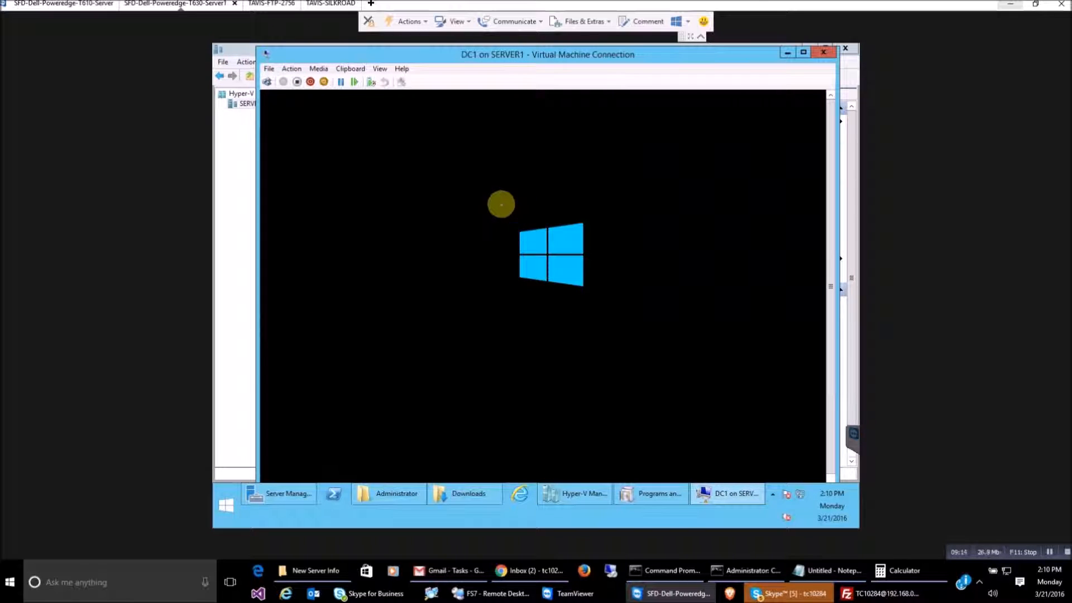